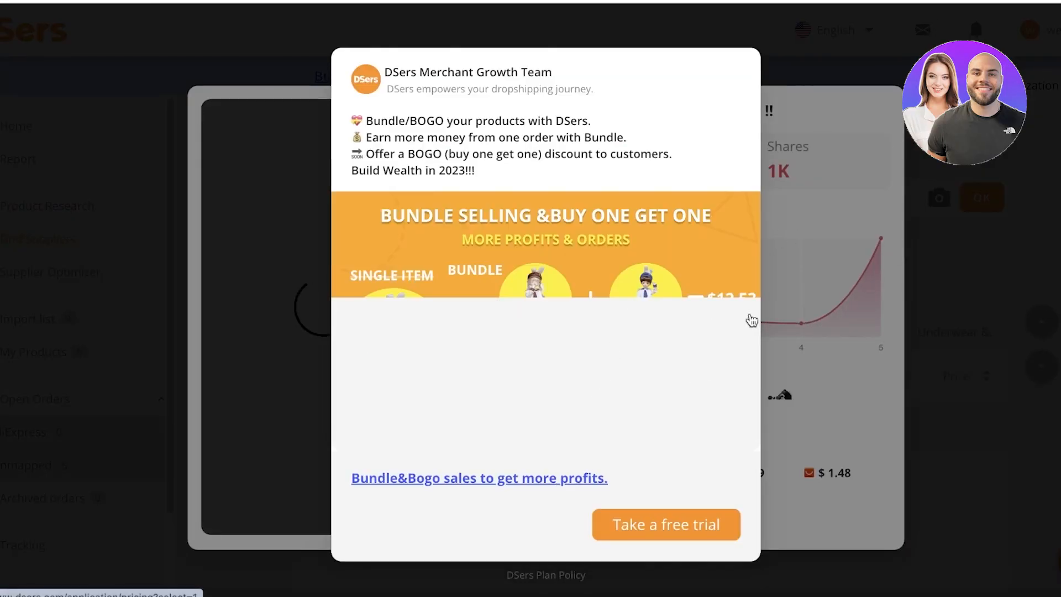
Dismiss the payment method selection, the Bundle & BOGO offer, the product advert, and the store authorization and AliExpress relink notices
click(691, 534)
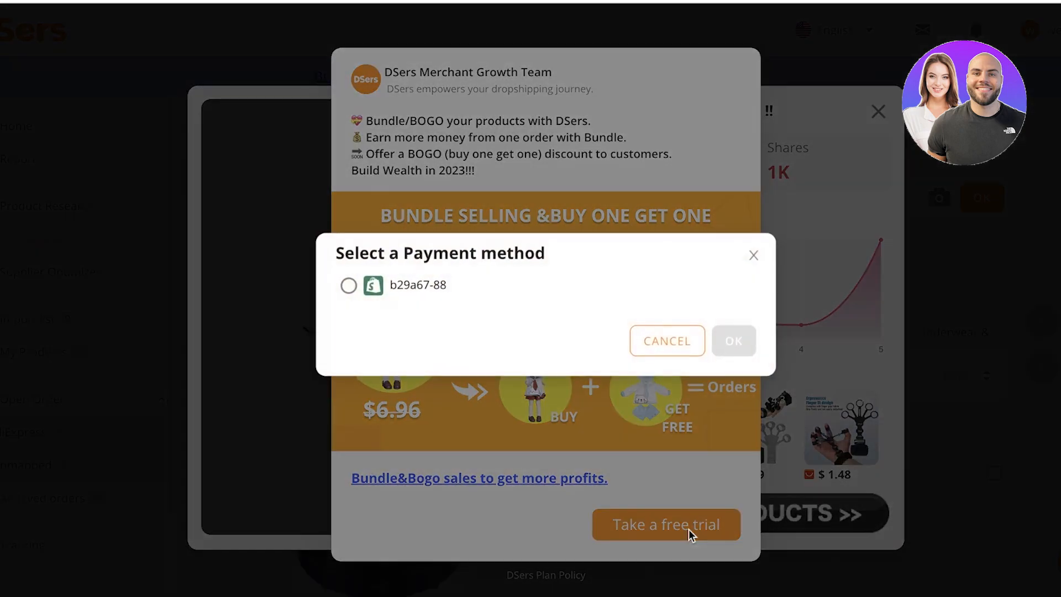
click(756, 255)
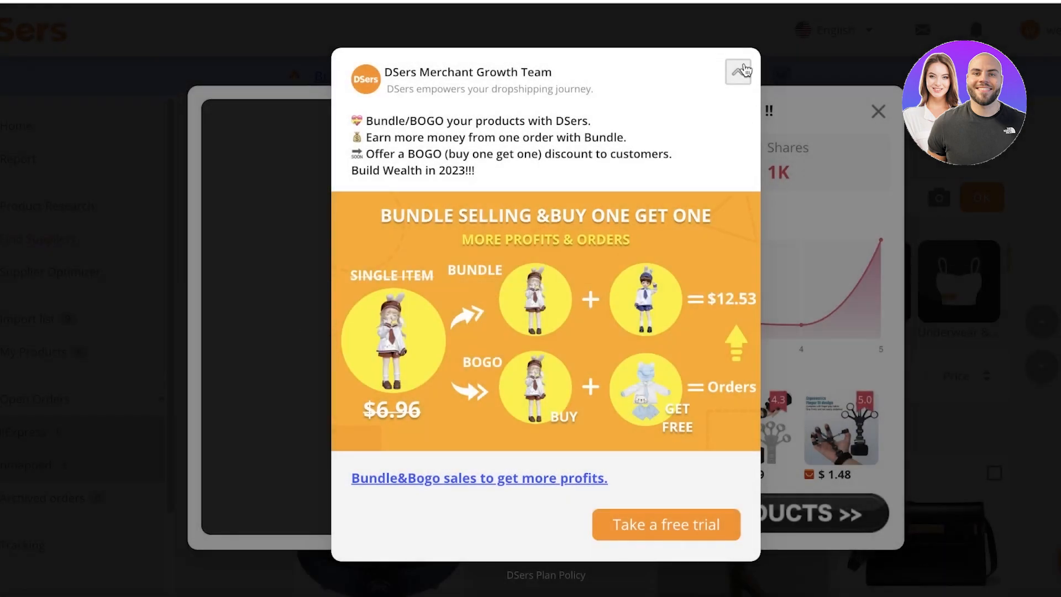
click(735, 74)
click(878, 111)
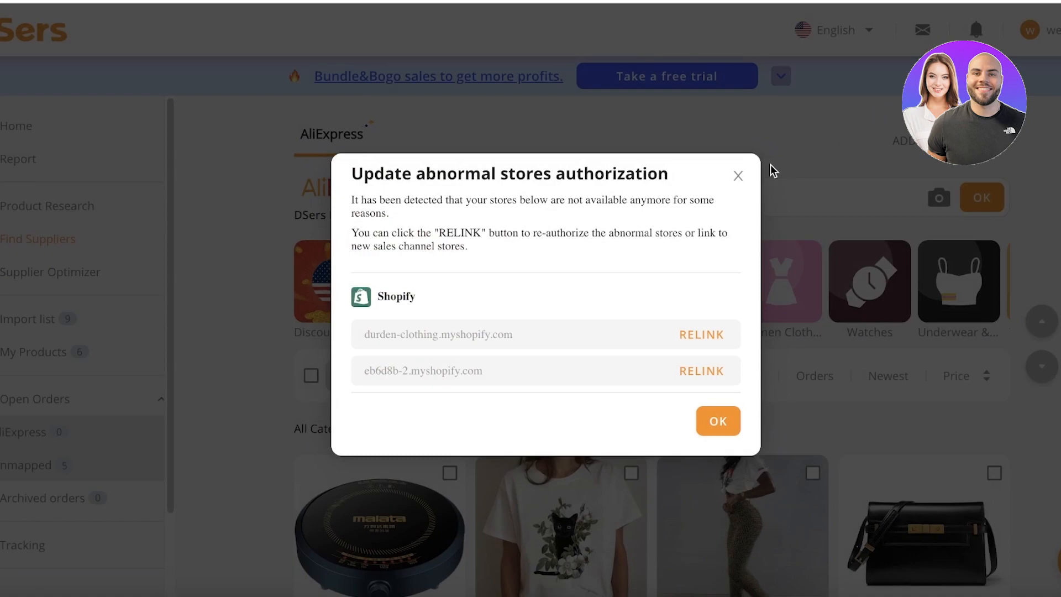
click(737, 175)
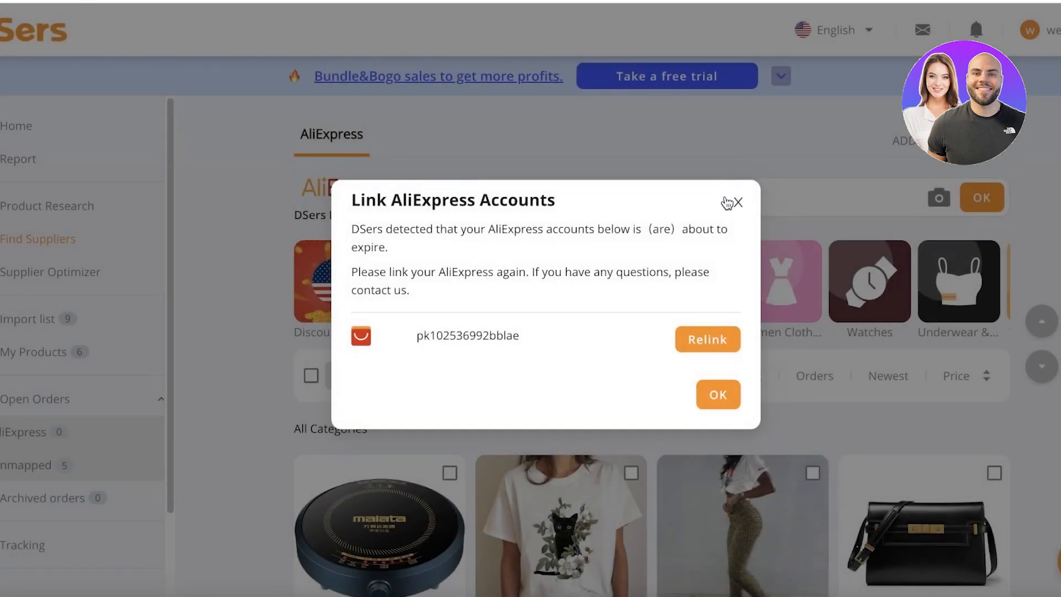
click(736, 201)
Open the settings and review the default AliExpress shipping method options
scroll(82, 453, down, 2)
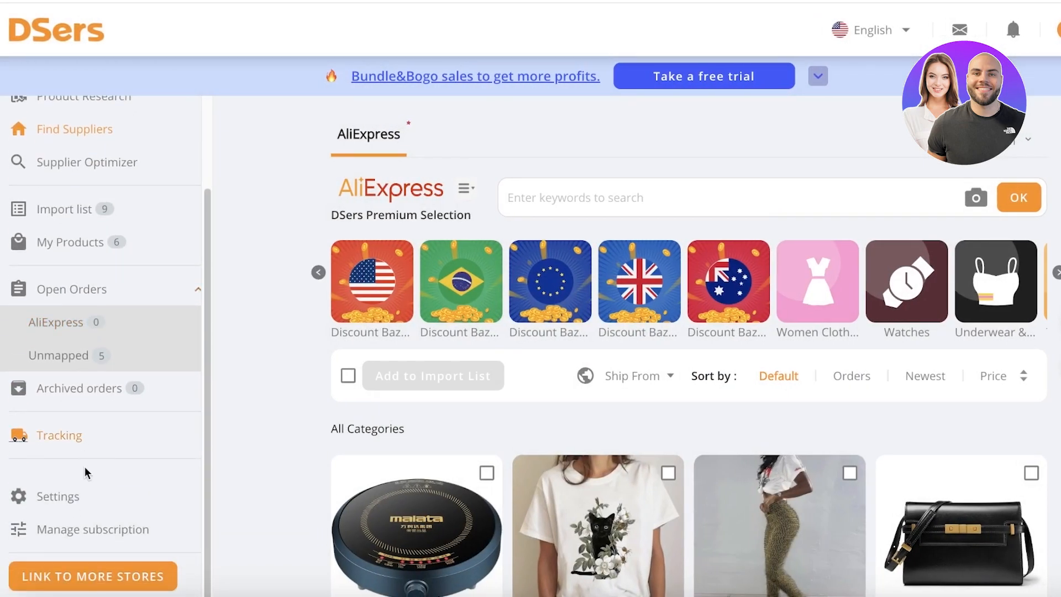
scroll(86, 479, up, 2)
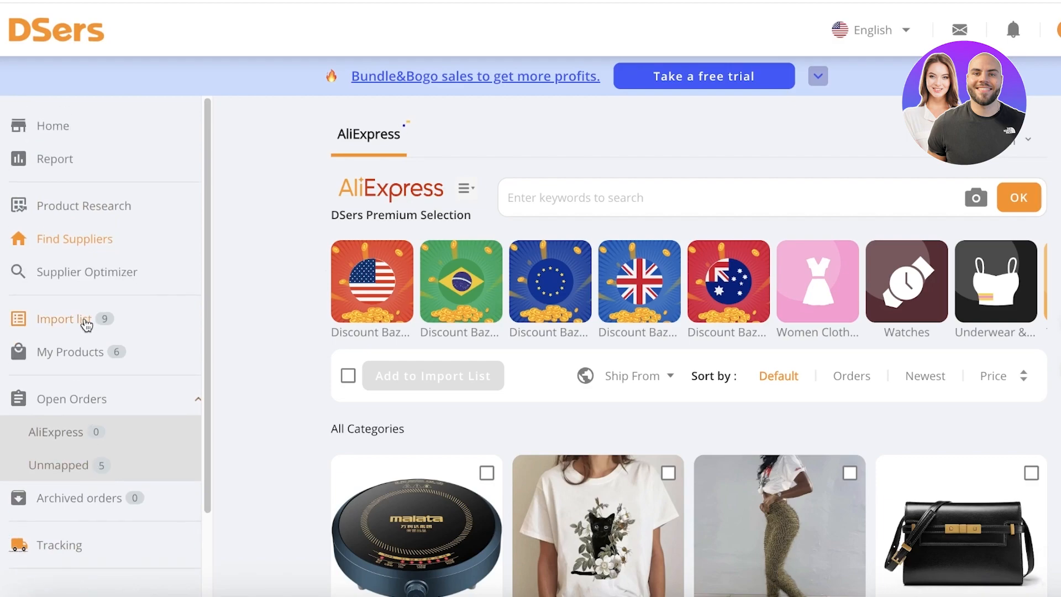
scroll(116, 502, down, 2)
click(67, 552)
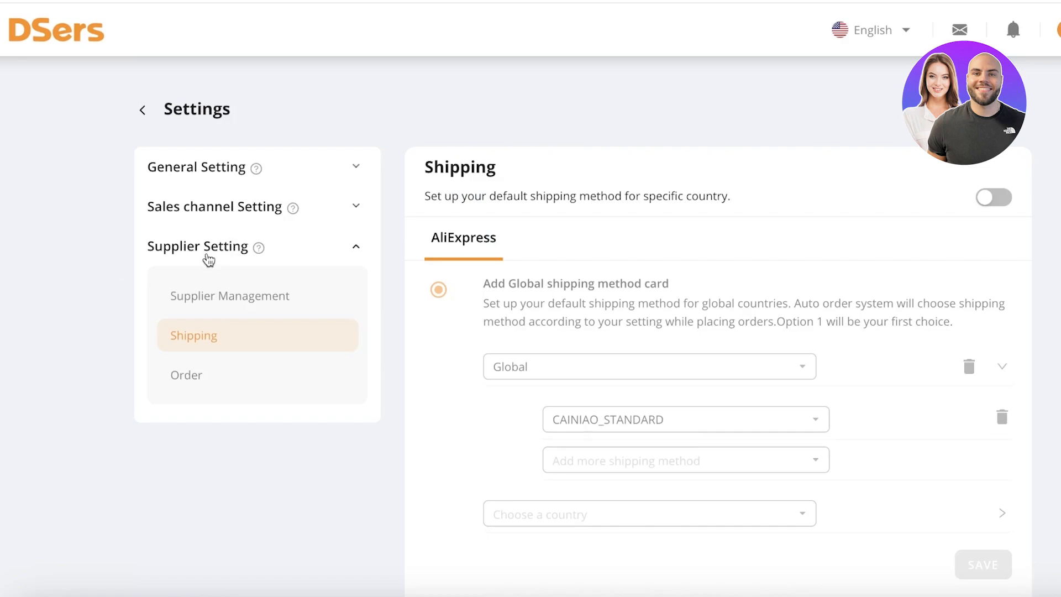
scroll(466, 301, down, 3)
scroll(467, 301, up, 3)
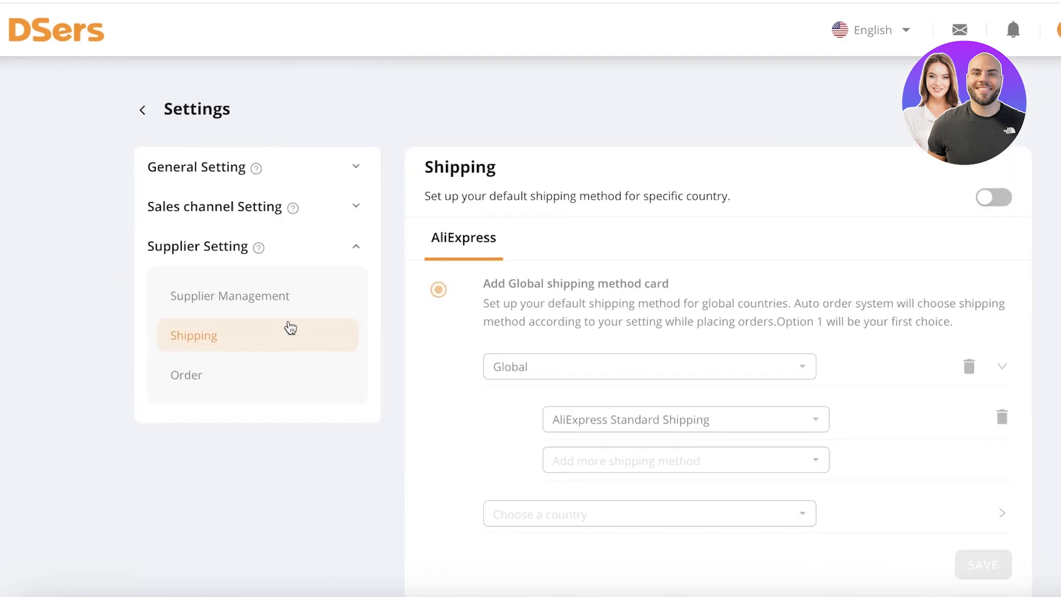
List the linked Shopify stores in Stores Management, open the eb6d8b-2 store's deletion prompt and choose to stay
click(225, 210)
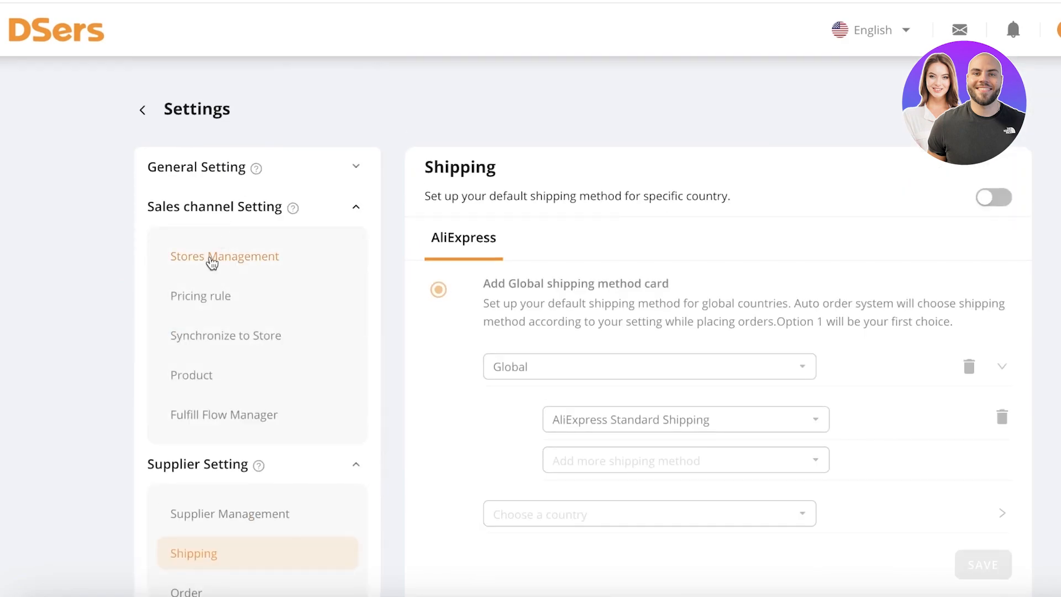
click(211, 262)
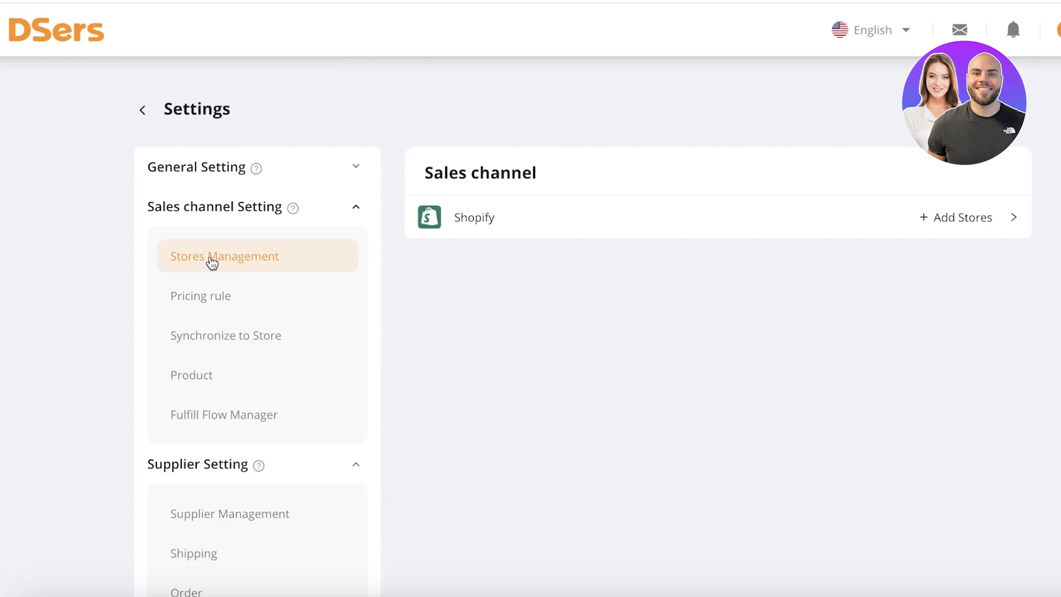
click(656, 229)
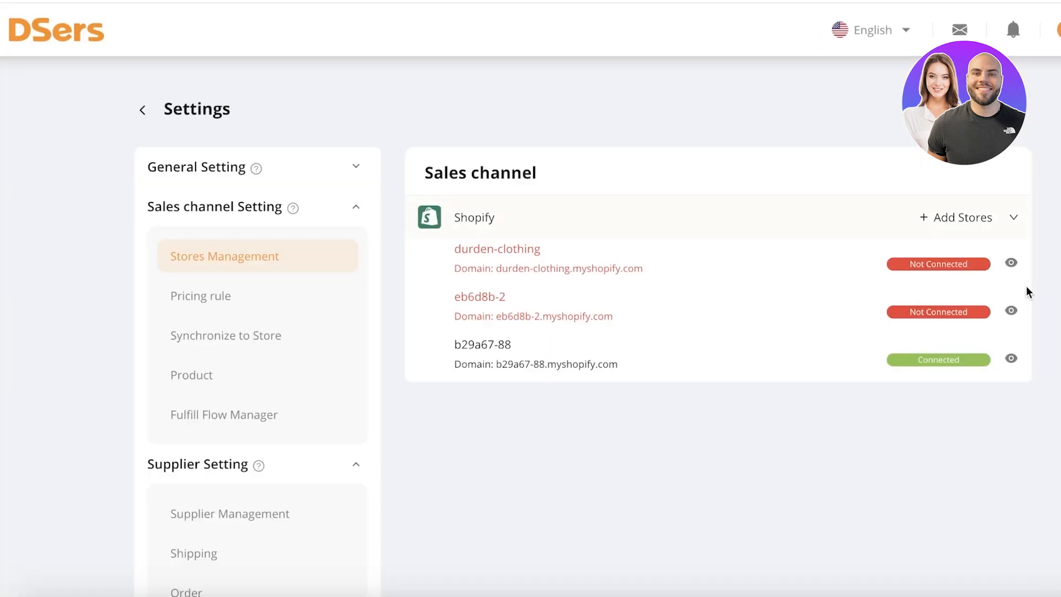
click(1022, 307)
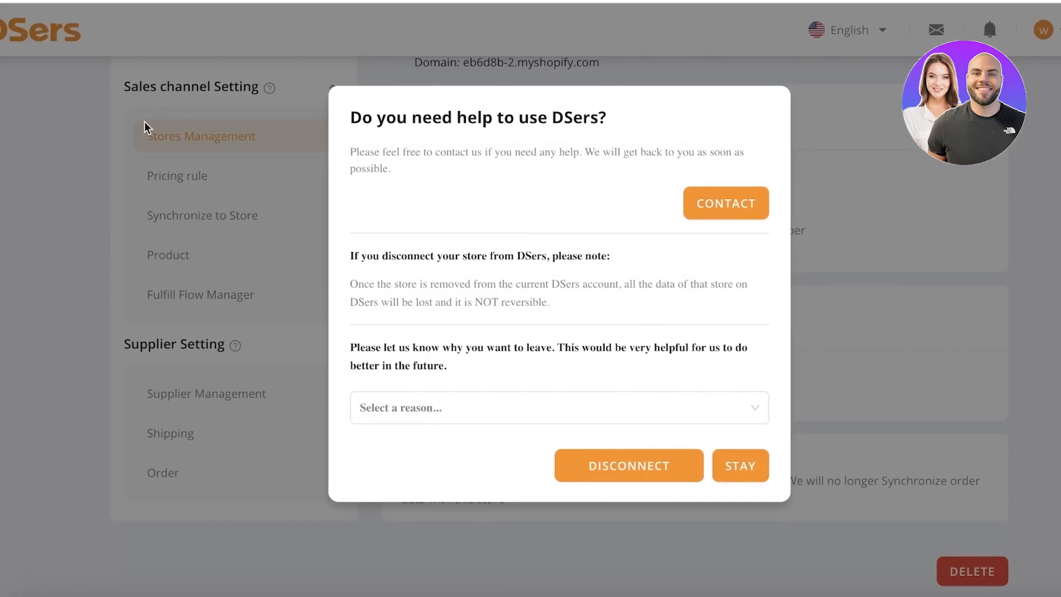
click(750, 480)
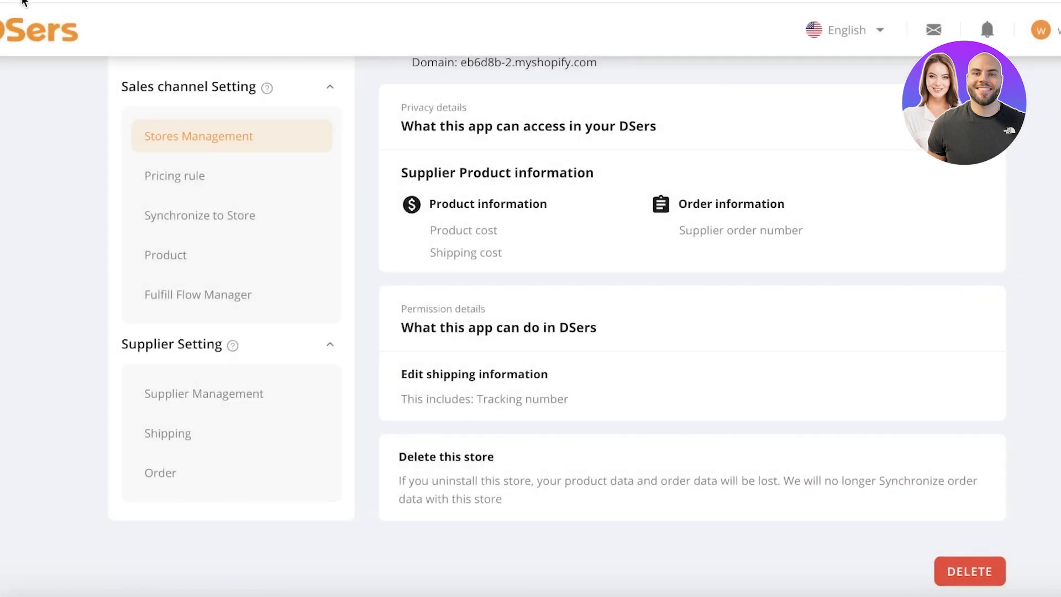
Return to the main DSers page and dismiss the store authorization and AliExpress relink notices
click(30, 37)
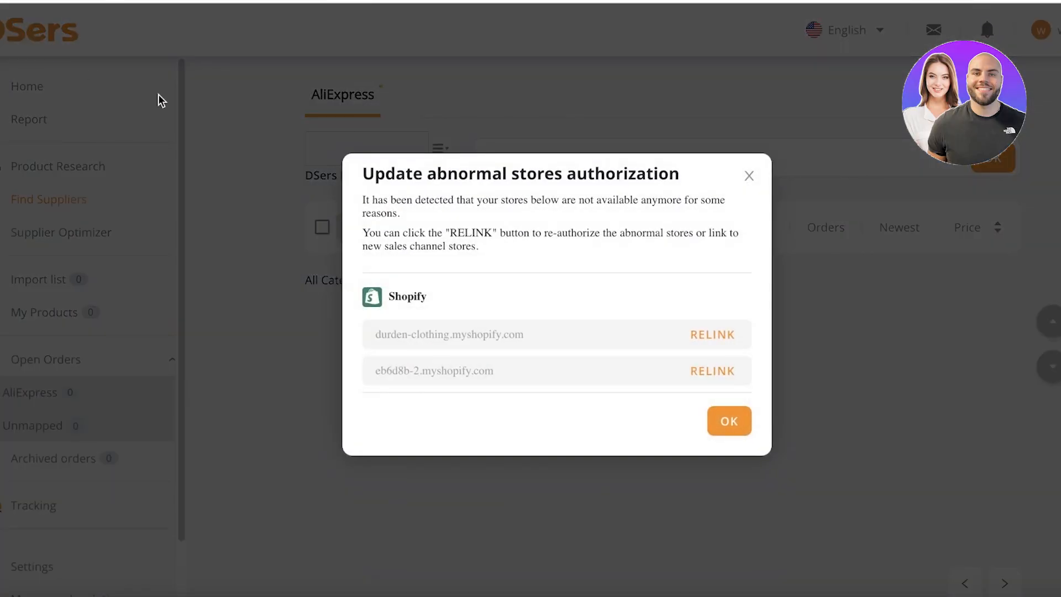
click(749, 176)
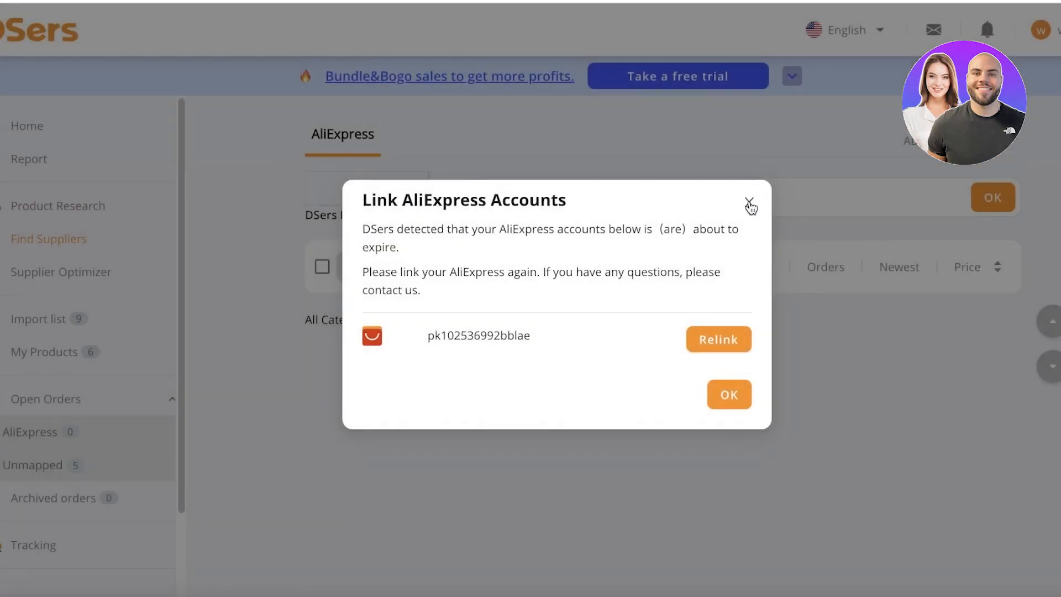
click(749, 203)
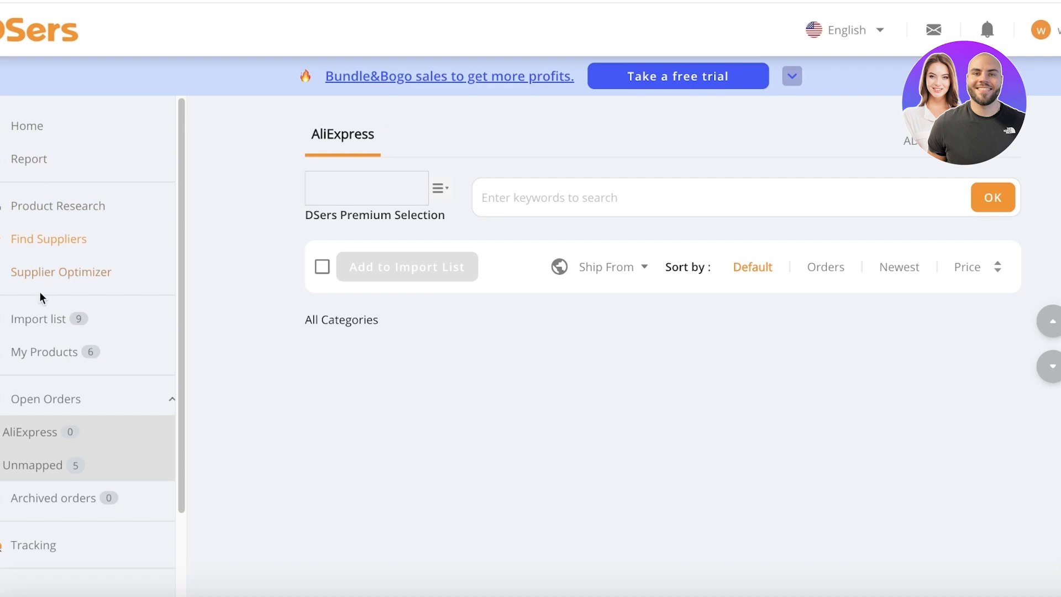
Open Product Research and browse the featured TikTok ads
click(47, 218)
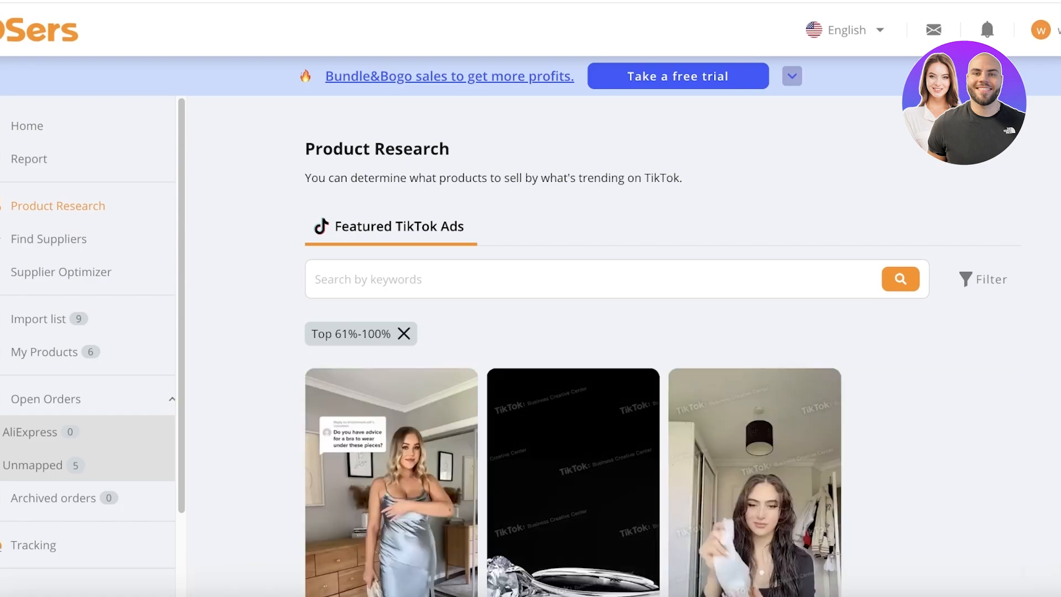
scroll(663, 359, down, 2)
scroll(663, 346, down, 7)
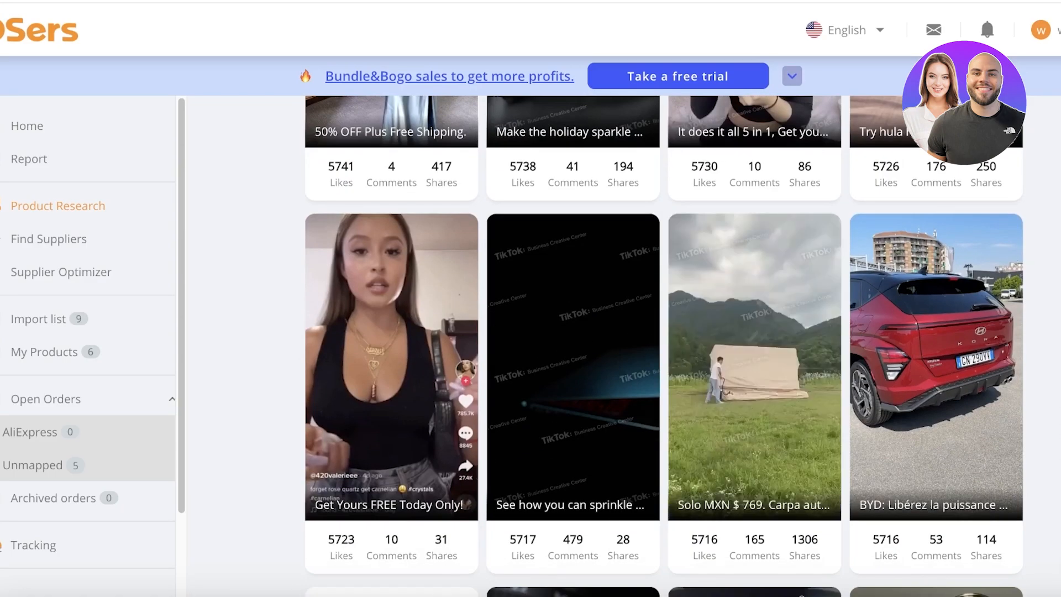
scroll(663, 345, up, 2)
scroll(663, 346, up, 6)
scroll(934, 359, down, 2)
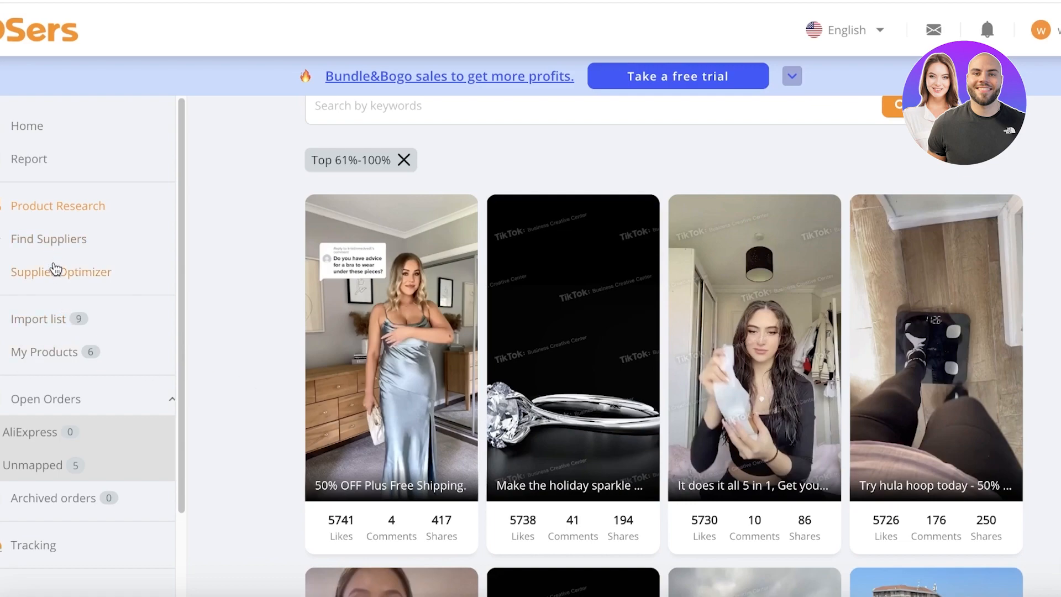
Open My Products, dismiss the store and AliExpress notices, and look over the product list
scroll(39, 298, down, 1)
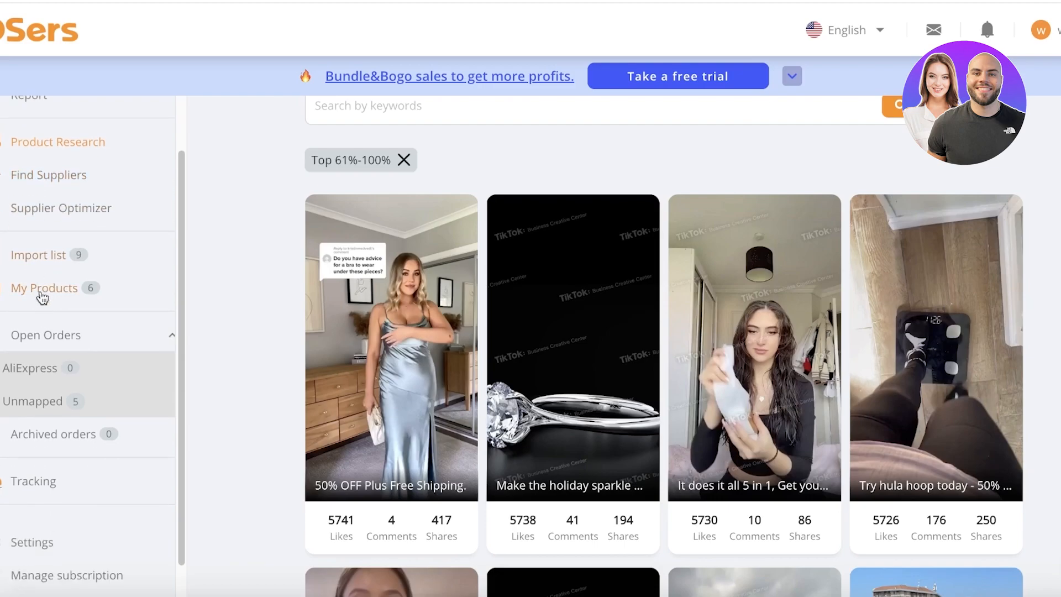
click(42, 297)
click(752, 176)
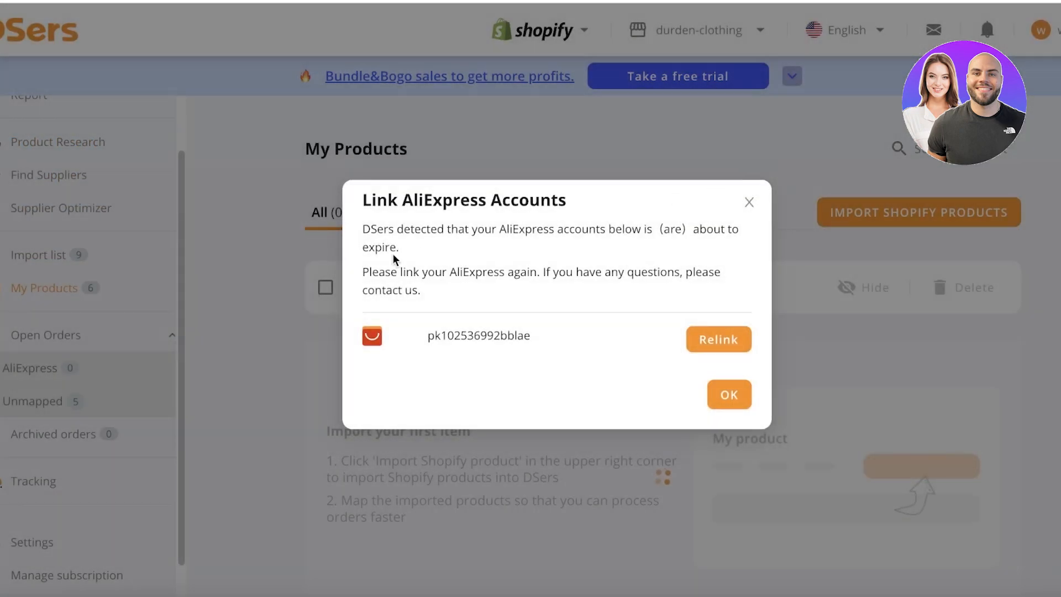
click(748, 203)
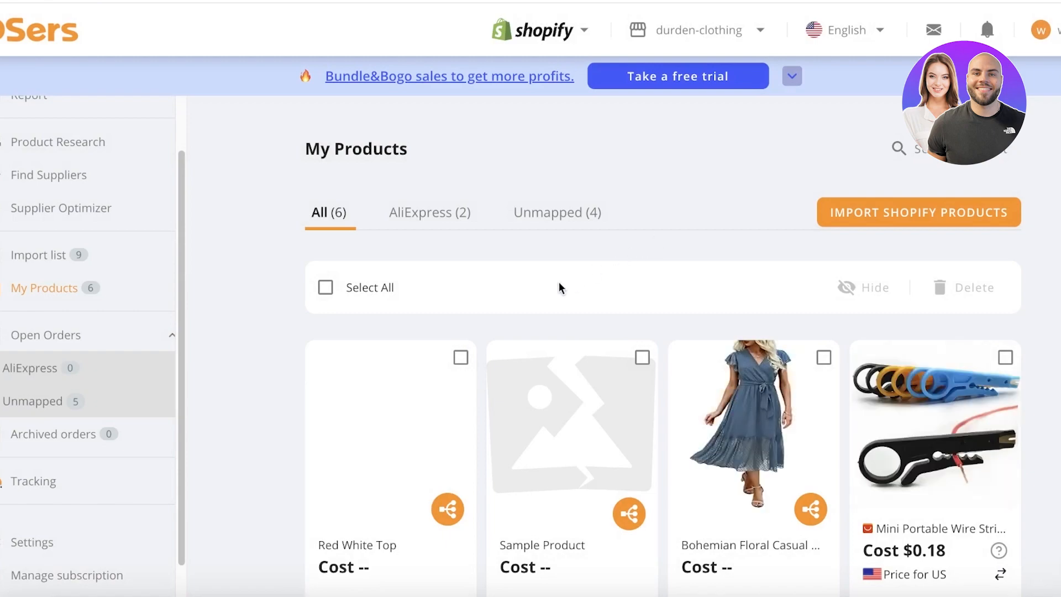
scroll(442, 304, down, 1)
scroll(97, 273, up, 1)
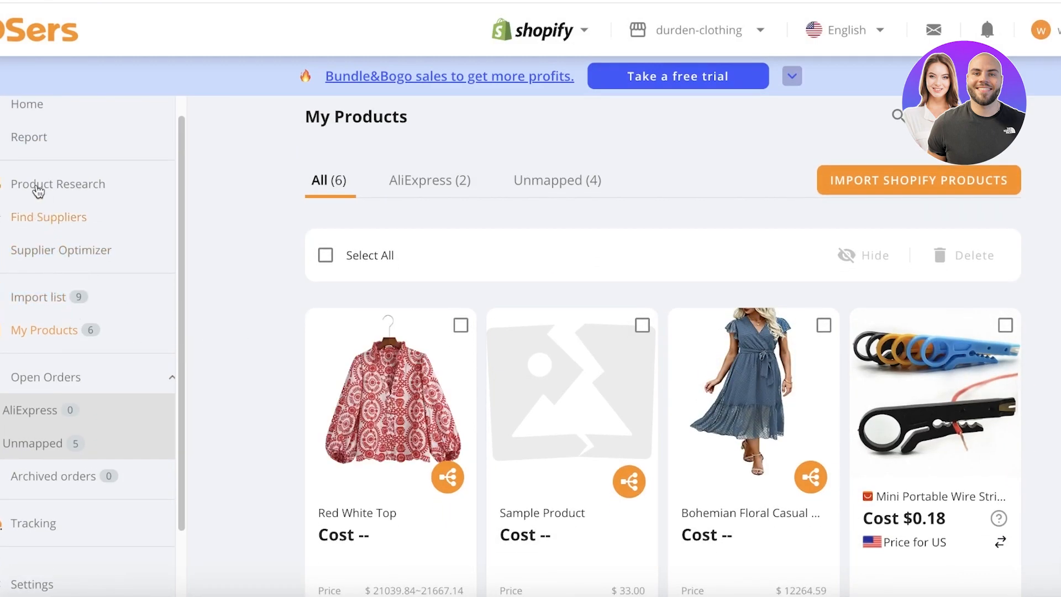
scroll(34, 243, up, 1)
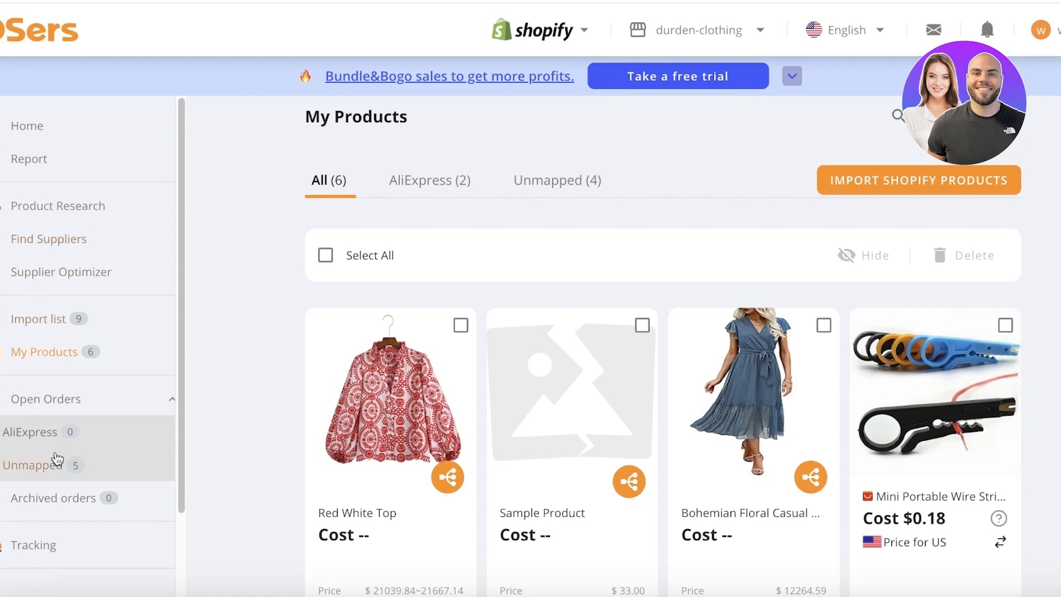
Look through the products in the import list and open Supplier Optimizer
click(34, 318)
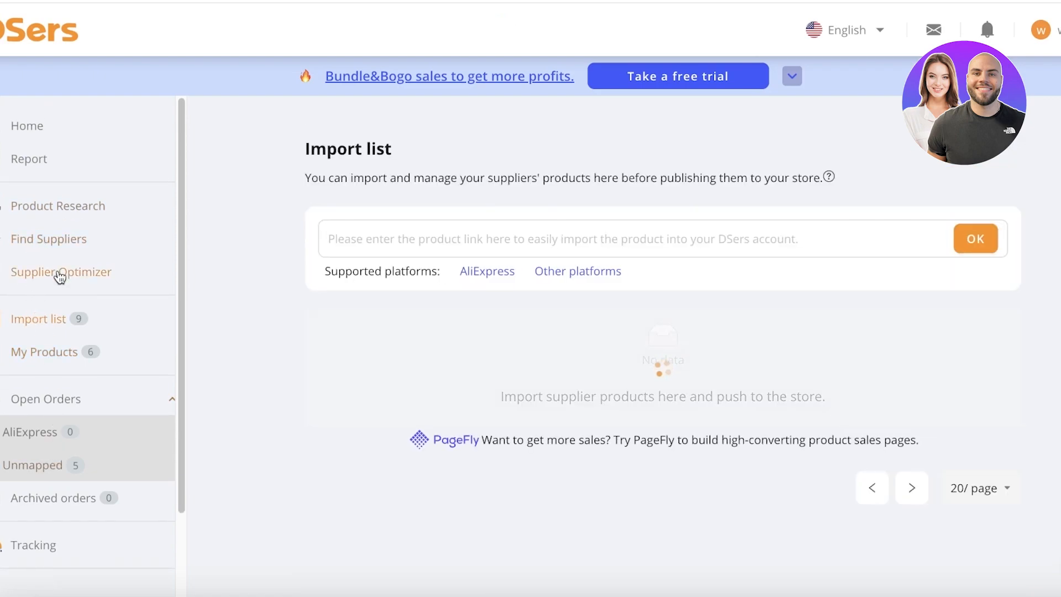
scroll(453, 221, down, 10)
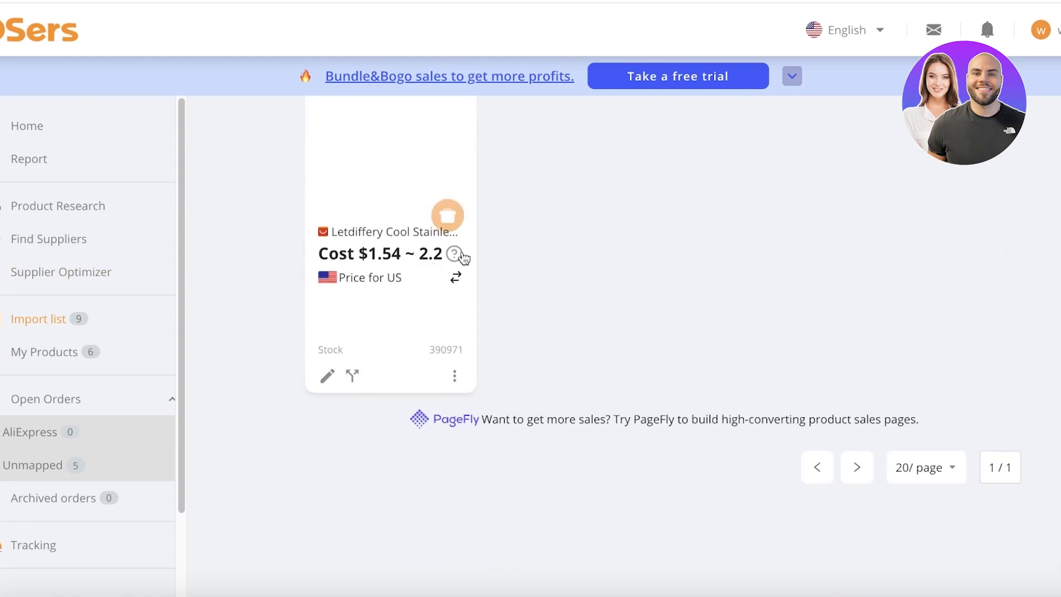
scroll(775, 315, up, 10)
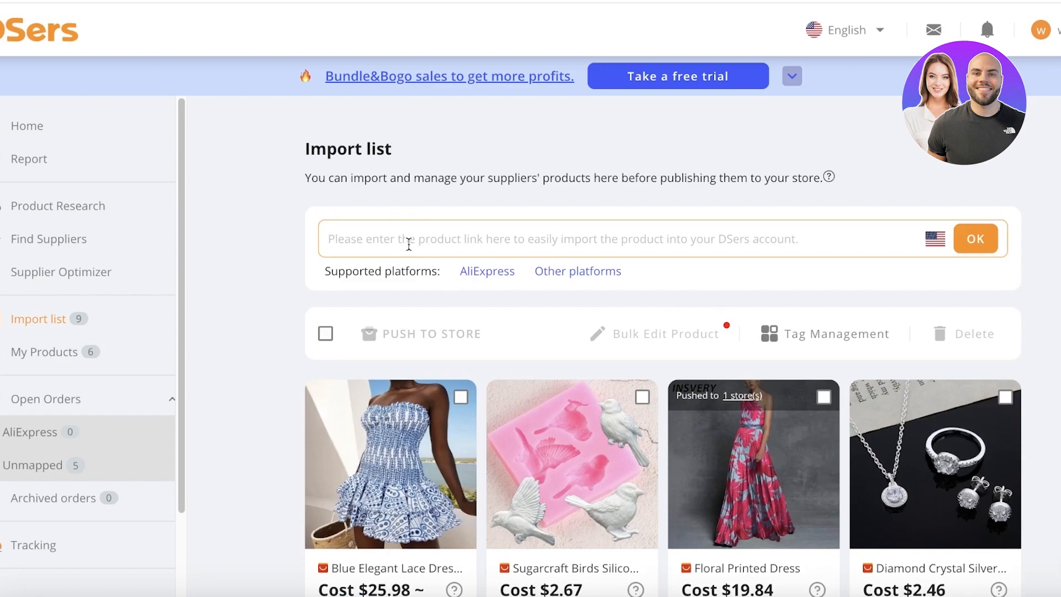
click(89, 265)
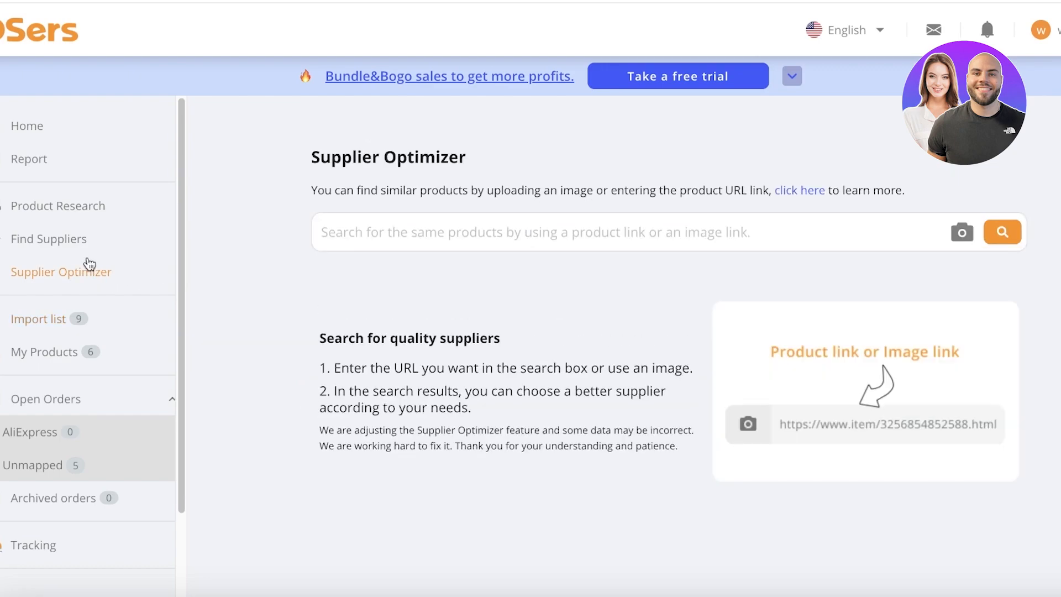
Search for "dress" among the AliExpress products in Find Suppliers
click(31, 252)
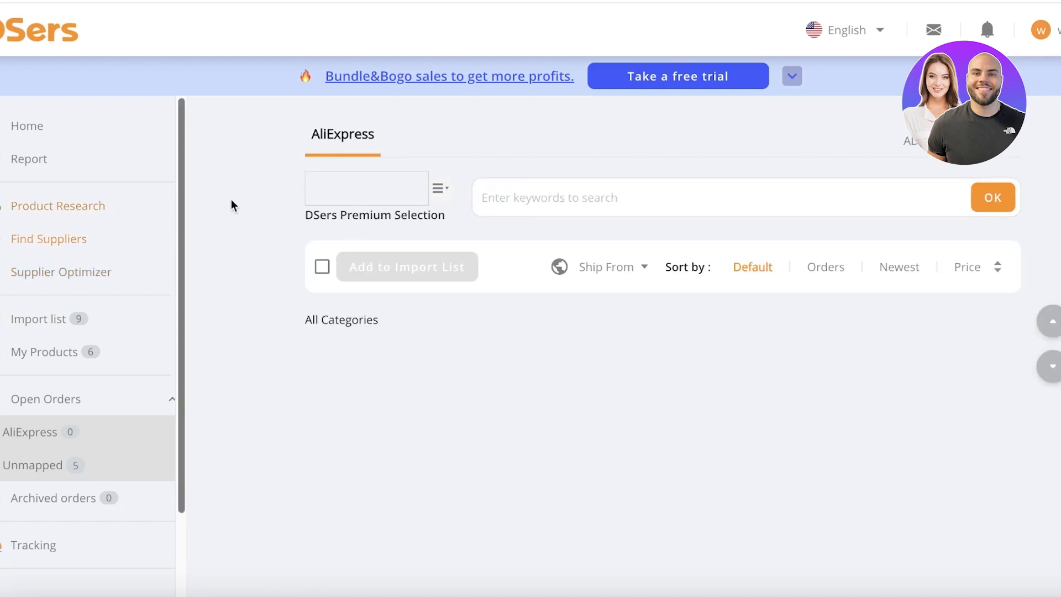
click(439, 188)
click(607, 204)
text(drfess)
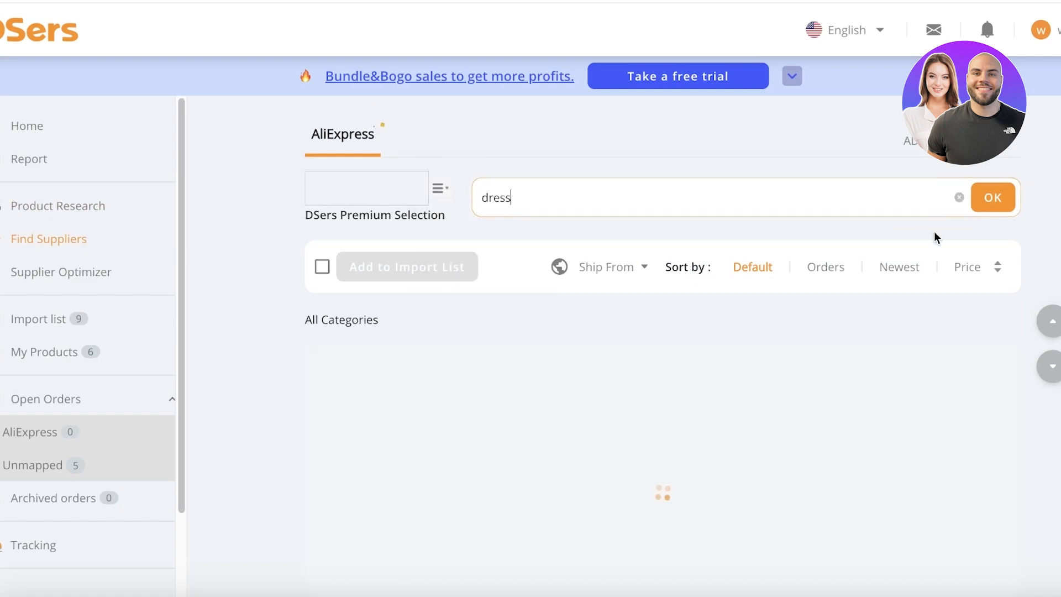
click(992, 204)
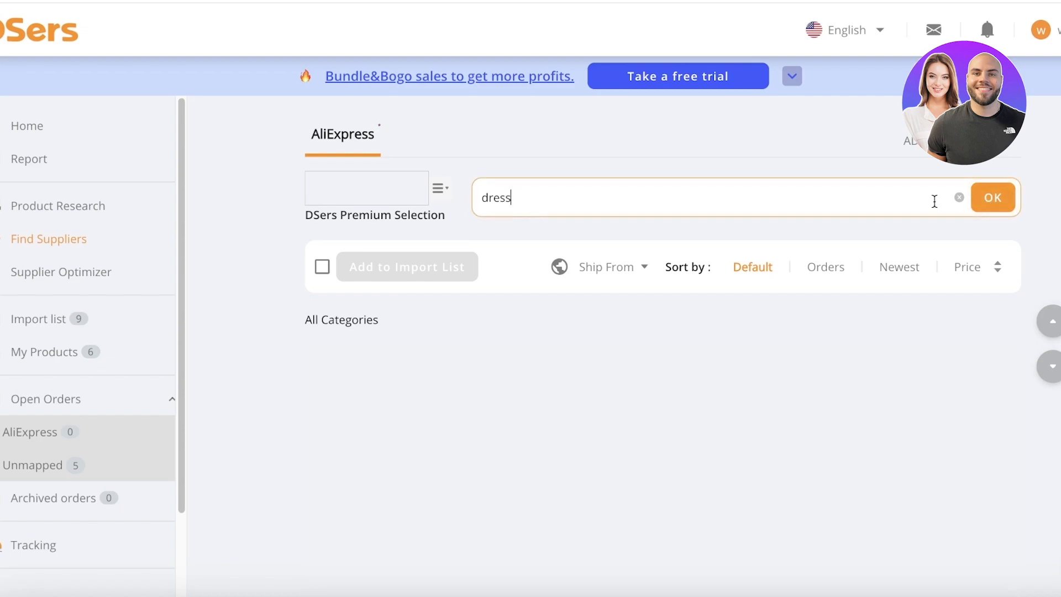
scroll(132, 498, down, 2)
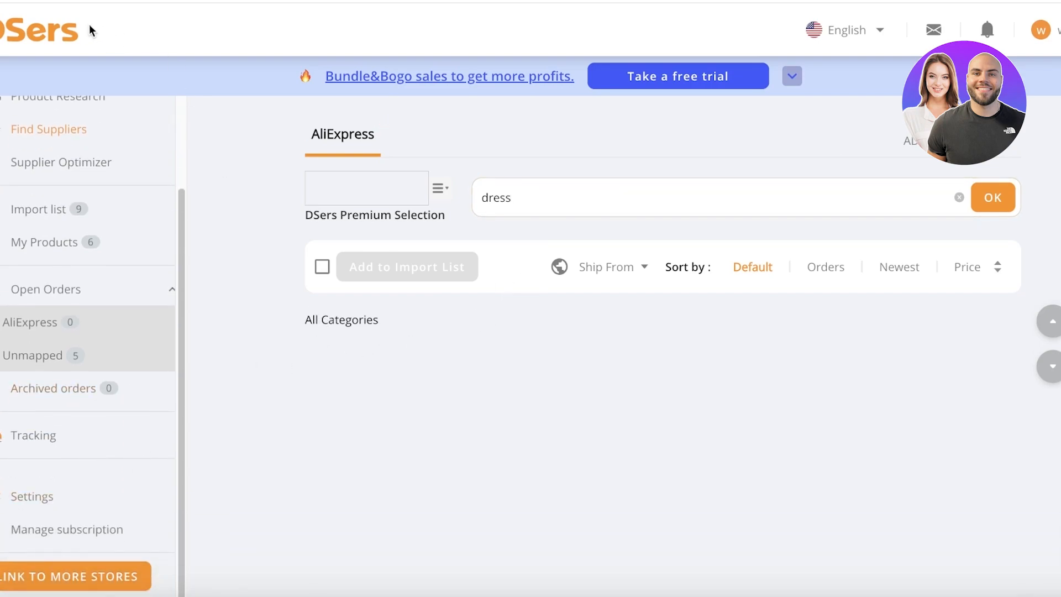
Reload the Find Suppliers page and browse the AliExpress product listings
key(super+r)
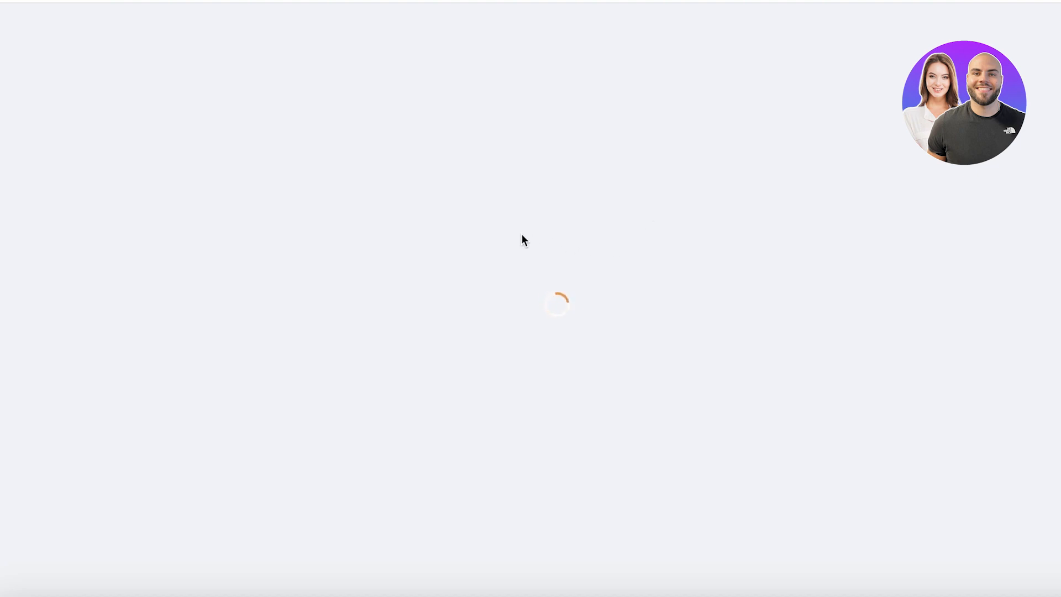
scroll(498, 332, down, 5)
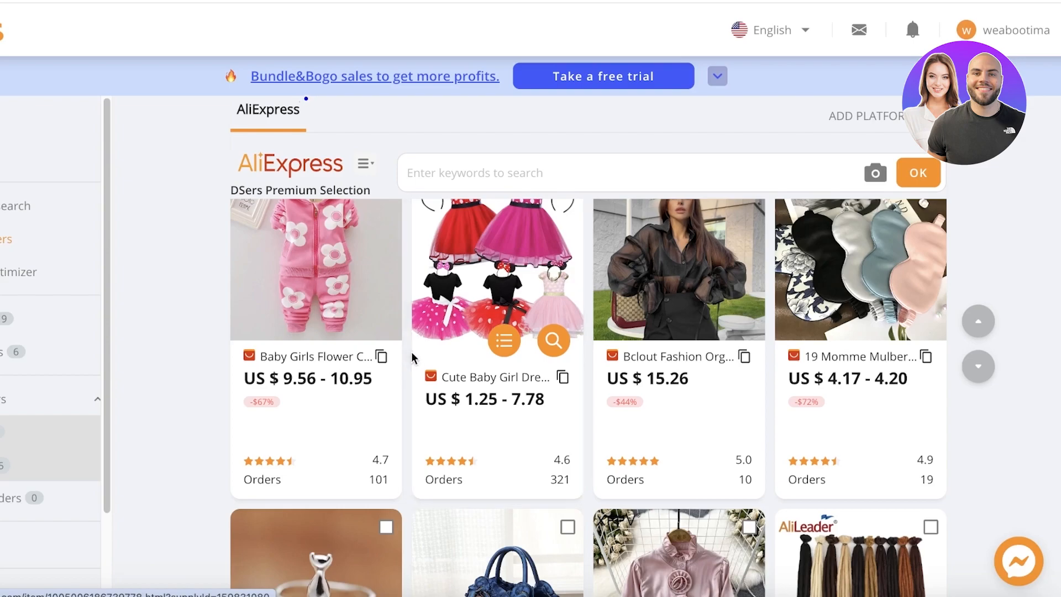
scroll(410, 359, down, 2)
scroll(405, 411, up, 6)
scroll(417, 421, down, 10)
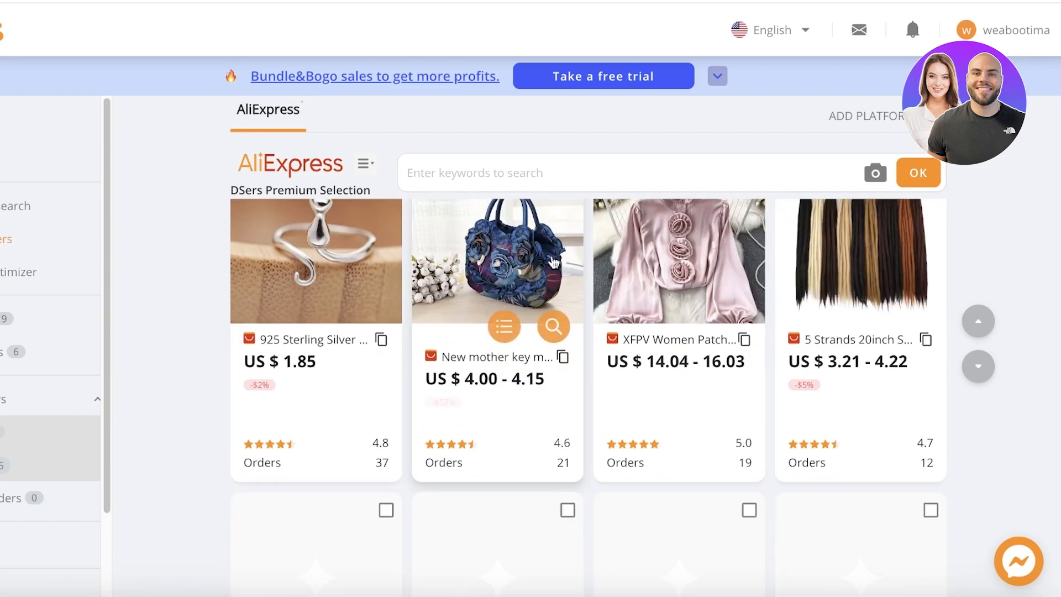
Run a similar-supplier search for the white BEAUKEY 2023 dress, dismissing the AliExpress account and store authorization notices
scroll(547, 268, up, 10)
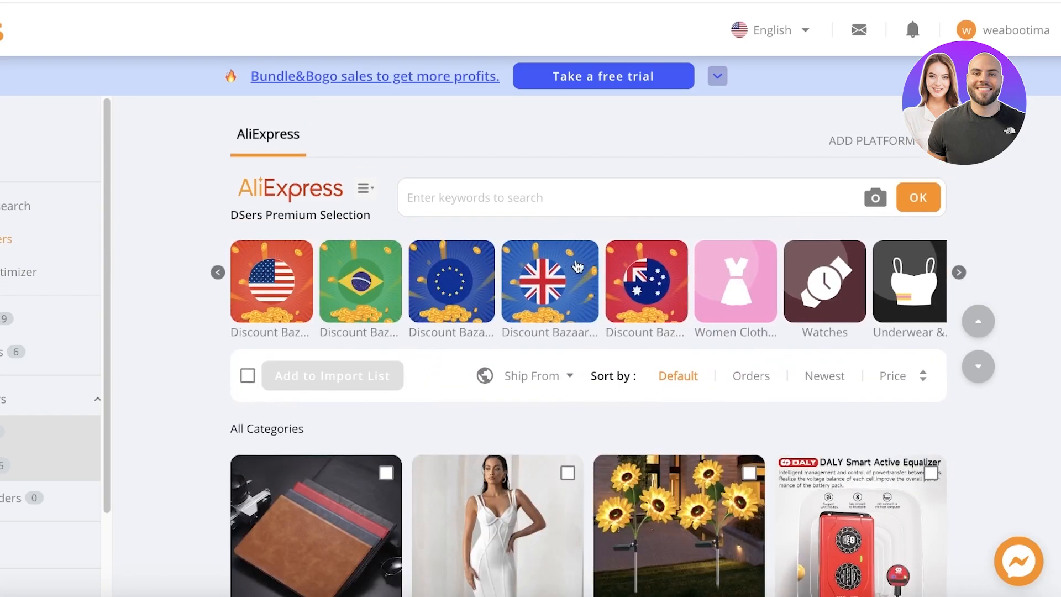
scroll(577, 267, down, 3)
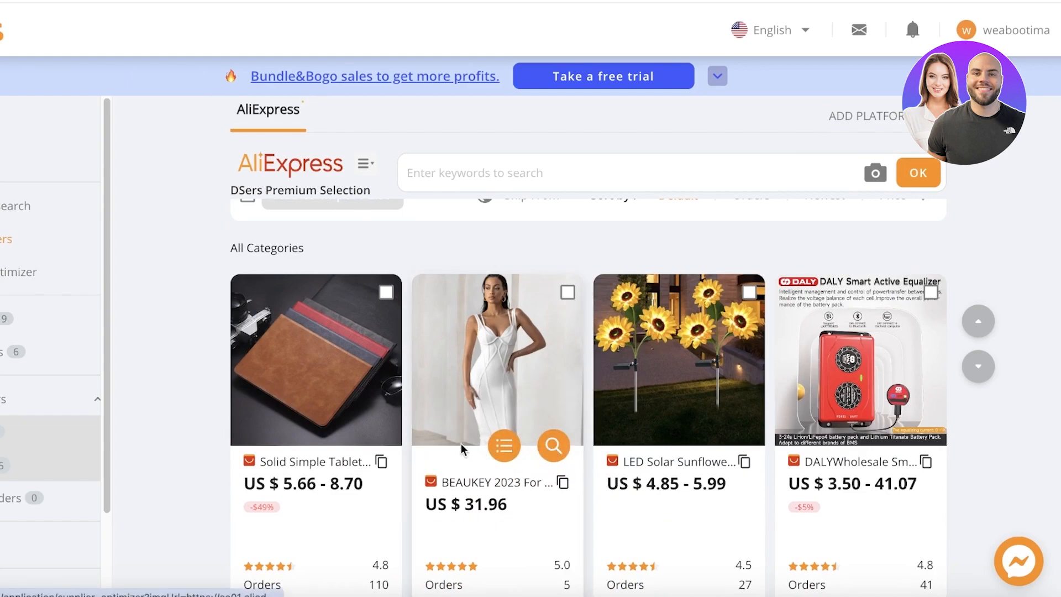
click(554, 446)
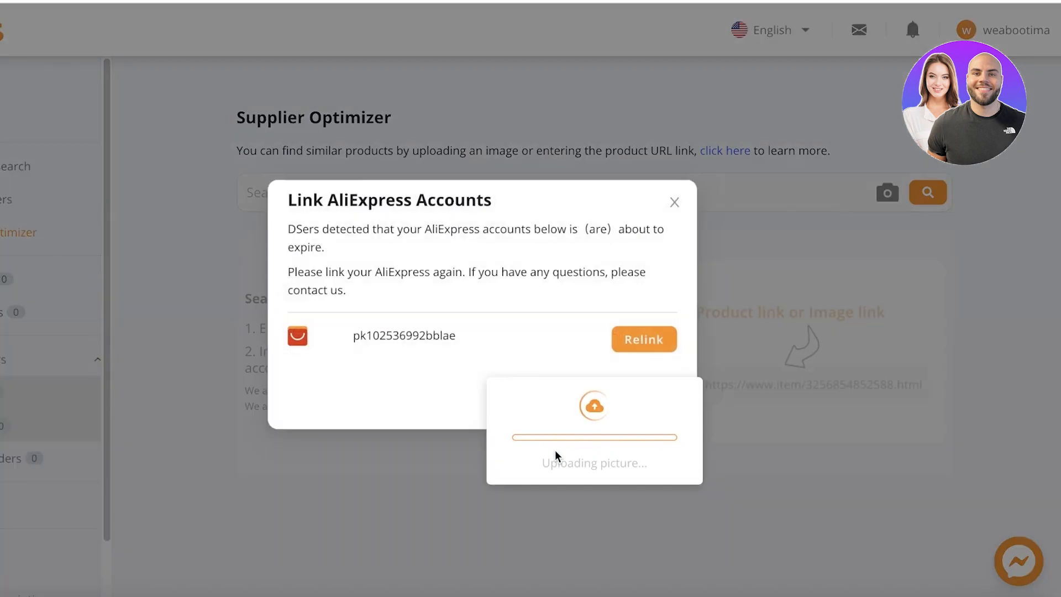
click(674, 202)
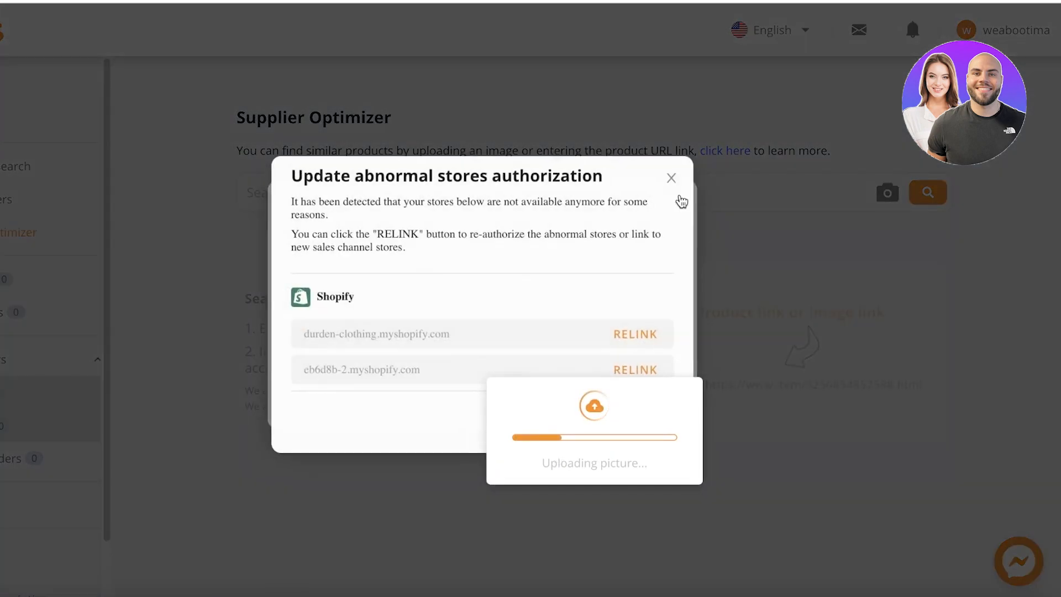
click(674, 176)
click(675, 201)
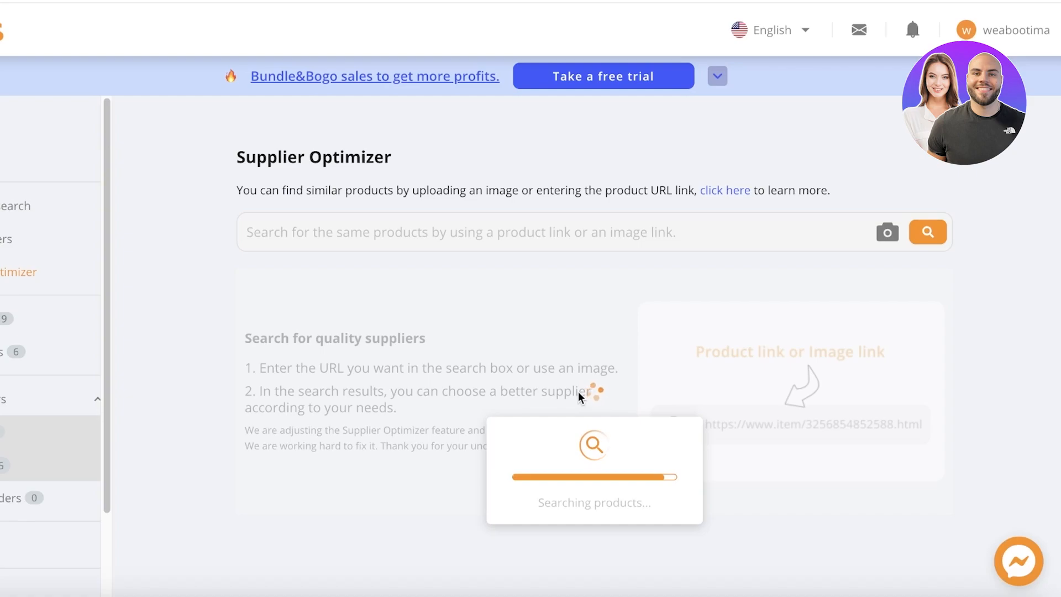
Compare the prices and ratings of the similar dresses in the Supplier Optimizer results and return to Find Suppliers
scroll(575, 396, down, 4)
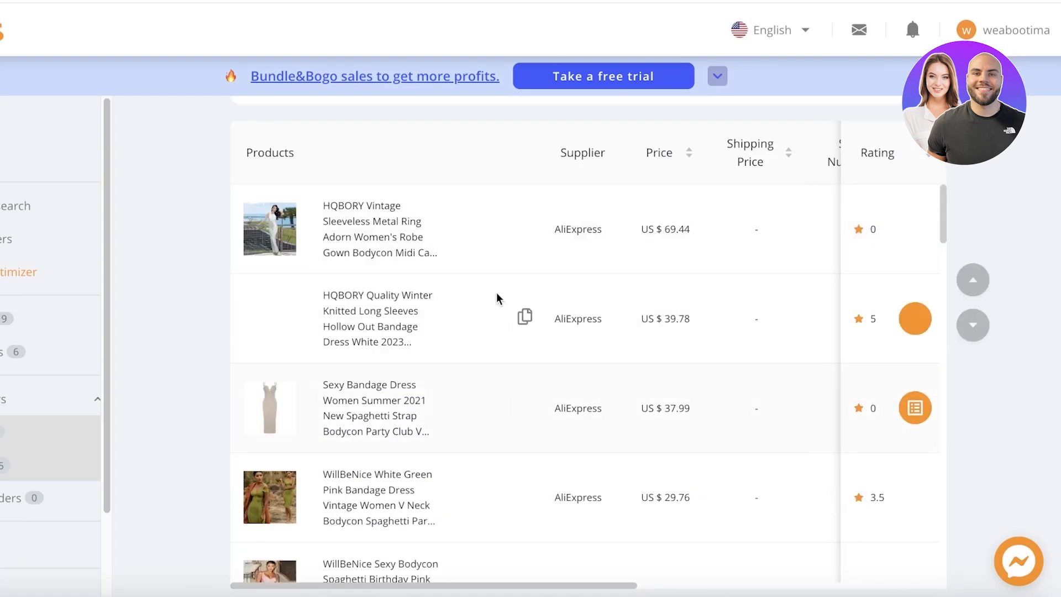
scroll(666, 456, down, 10)
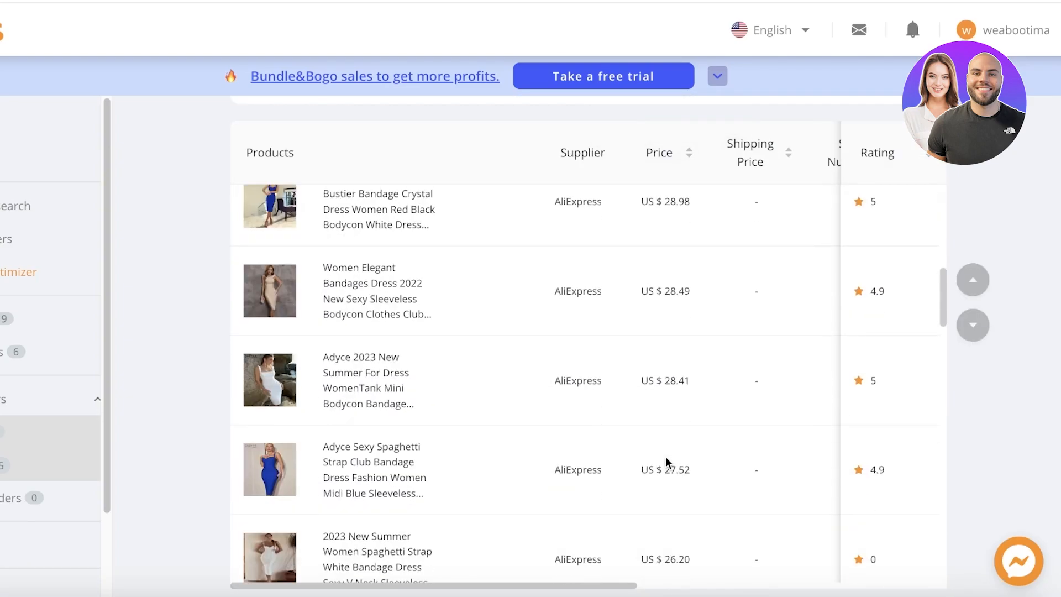
scroll(436, 452, up, 10)
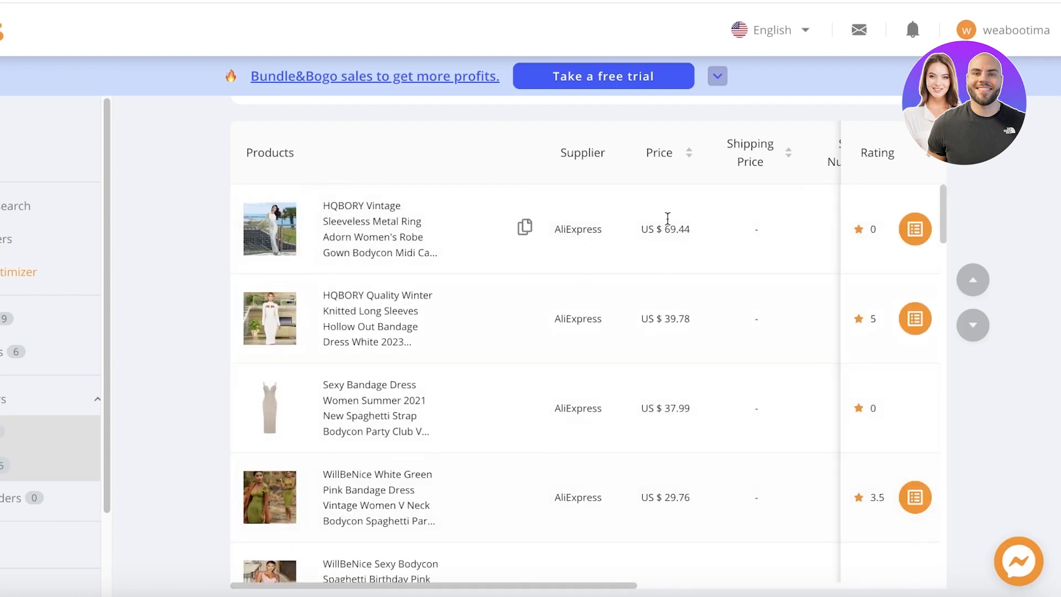
scroll(663, 266, down, 5)
click(506, 1)
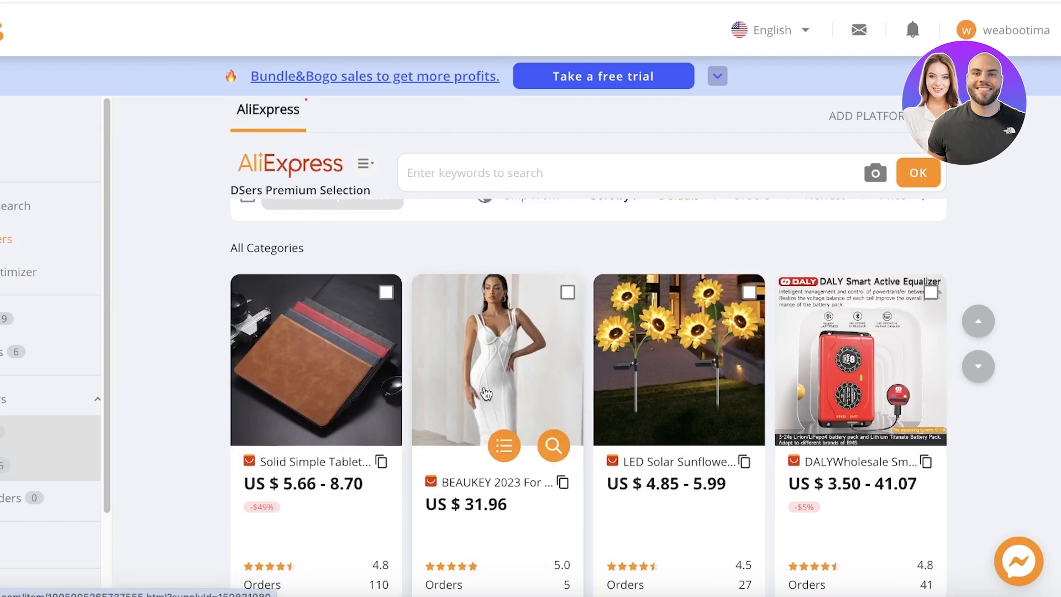
Add the white BEAUKEY 2023 dress to the import list and stay on the Find Suppliers page
click(553, 447)
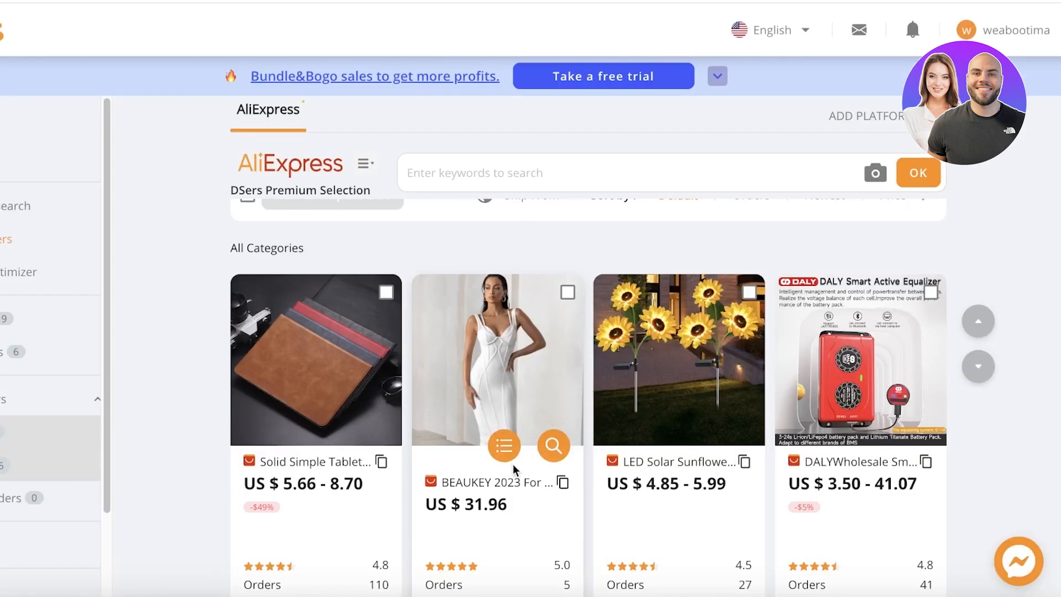
click(504, 442)
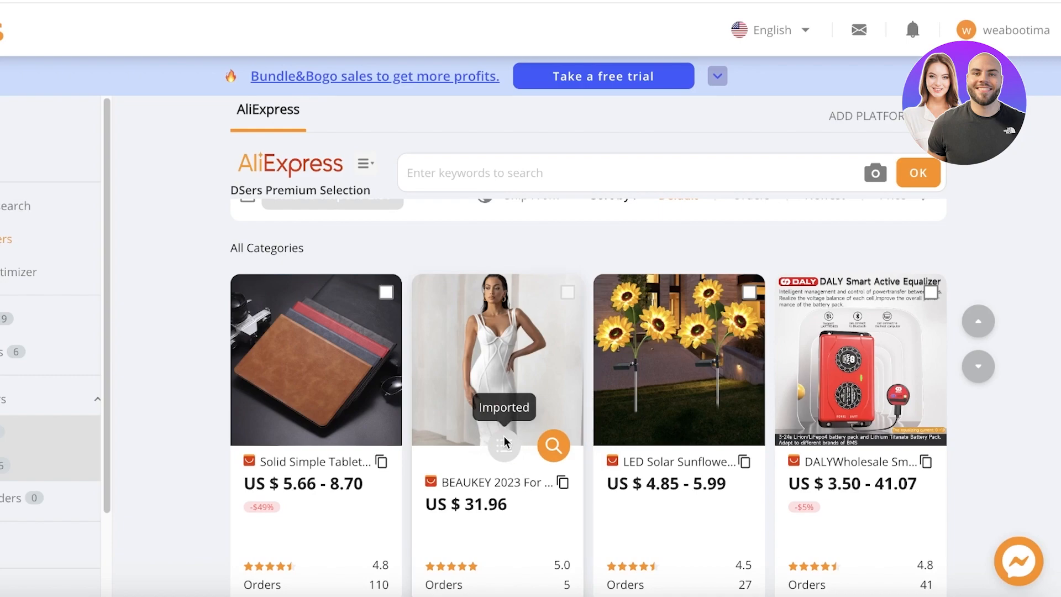
scroll(504, 442, down, 1)
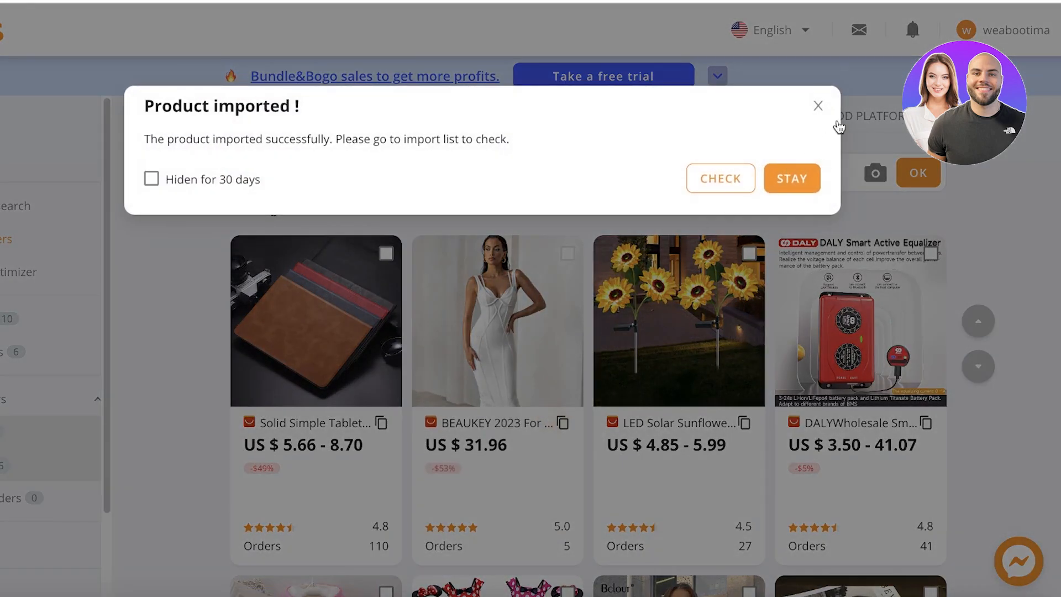
click(818, 105)
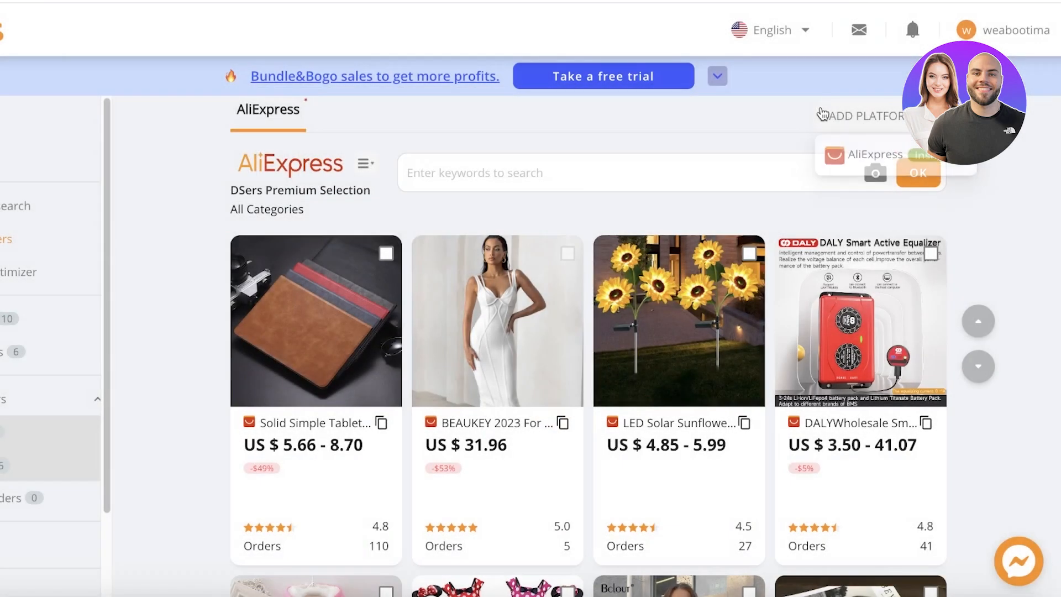
Go to the import list and open the BEAUKEY dress for editing
mouse_move(539, 271)
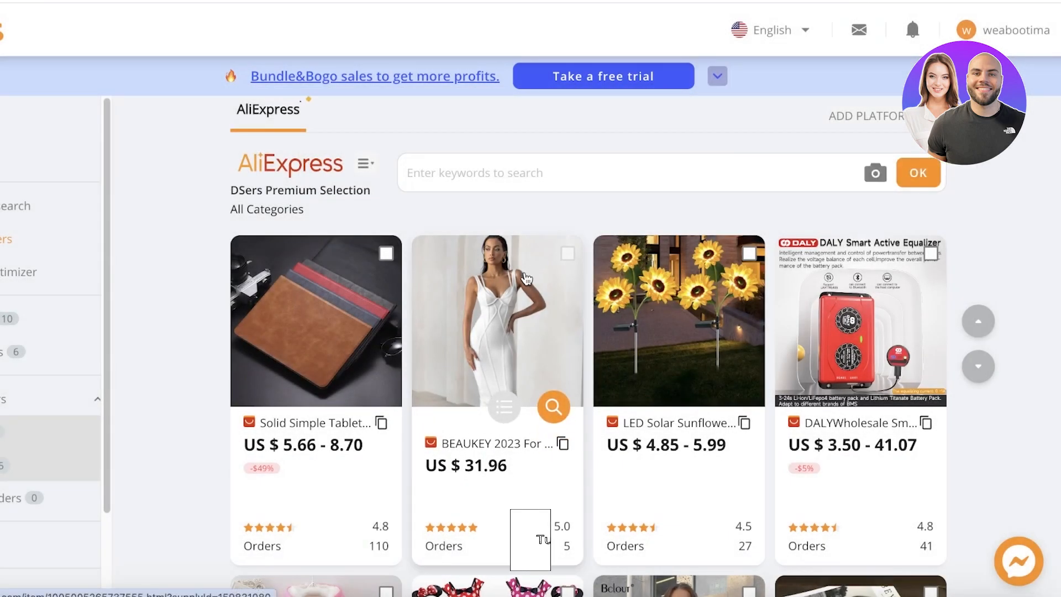
click(3, 319)
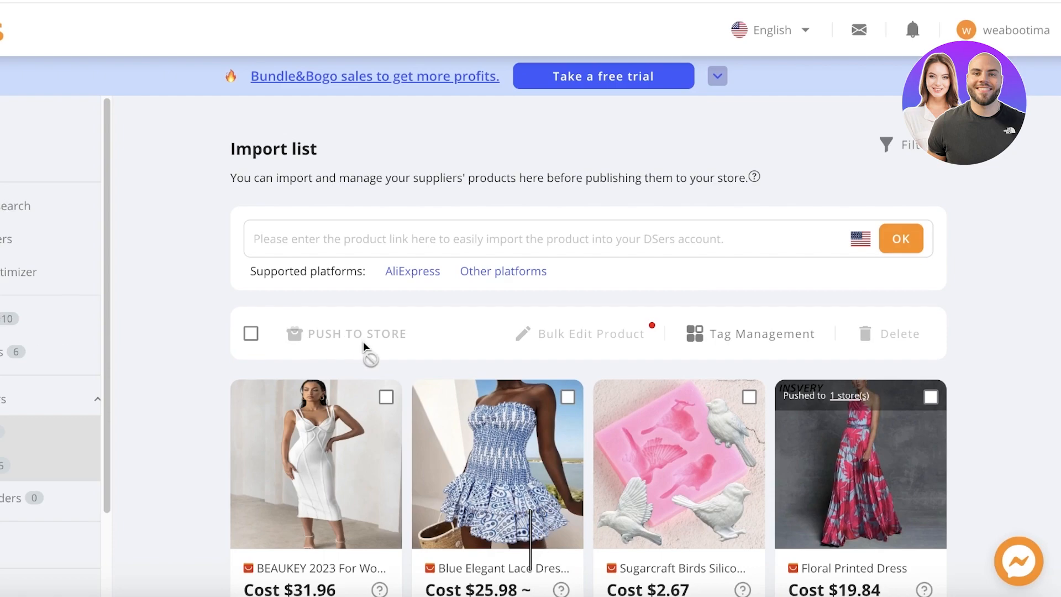
scroll(367, 350, down, 2)
scroll(287, 420, down, 2)
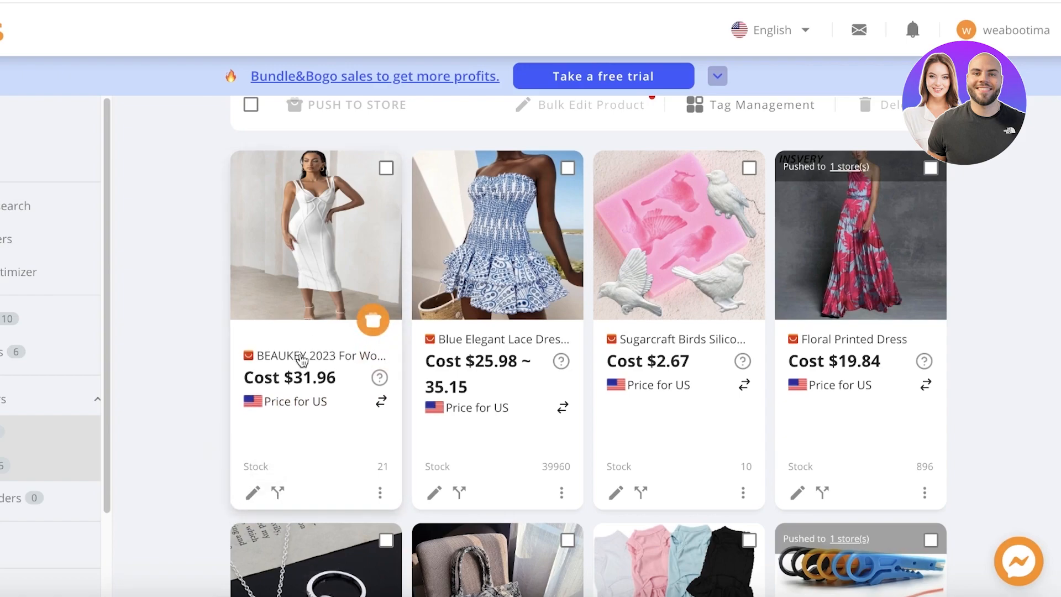
click(252, 492)
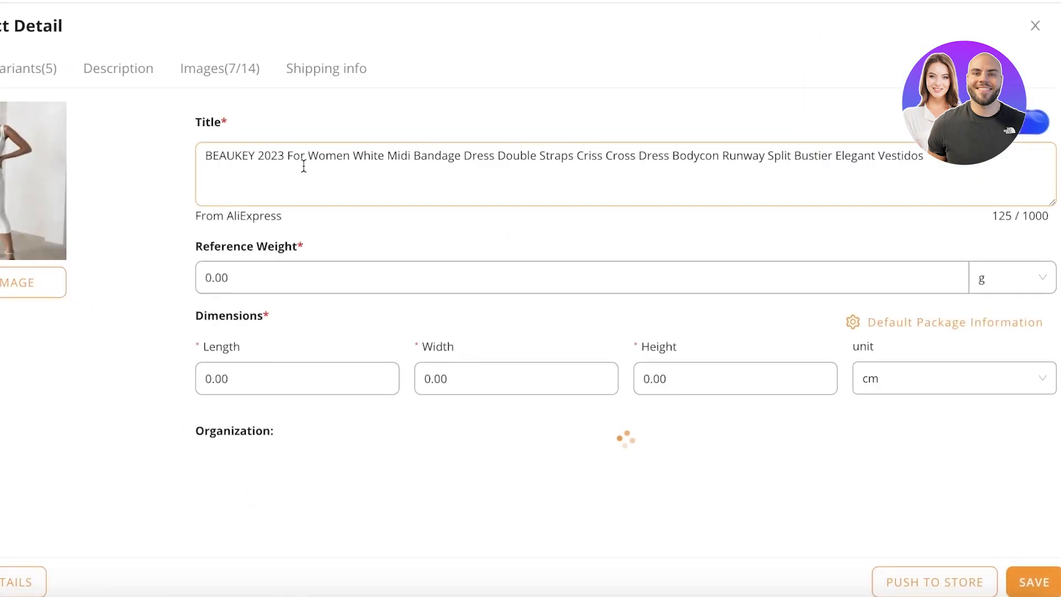
Change the product title to "Bodycon Bodylicious Dress" and set its reference weight to 60 g
triple_click(303, 166)
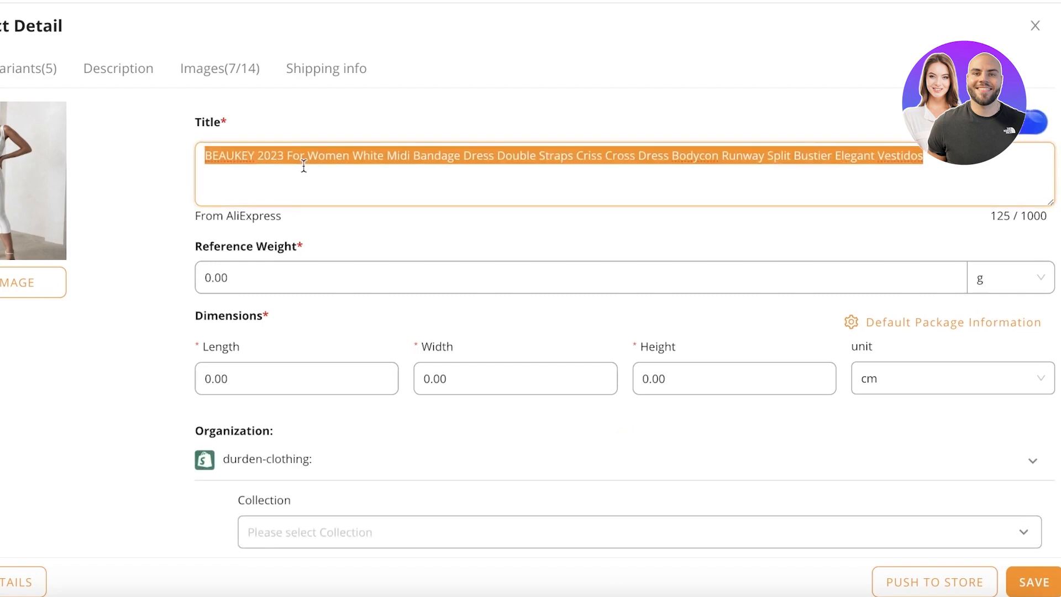
text(S)
text(Bodycon )
text(Bodylicio)
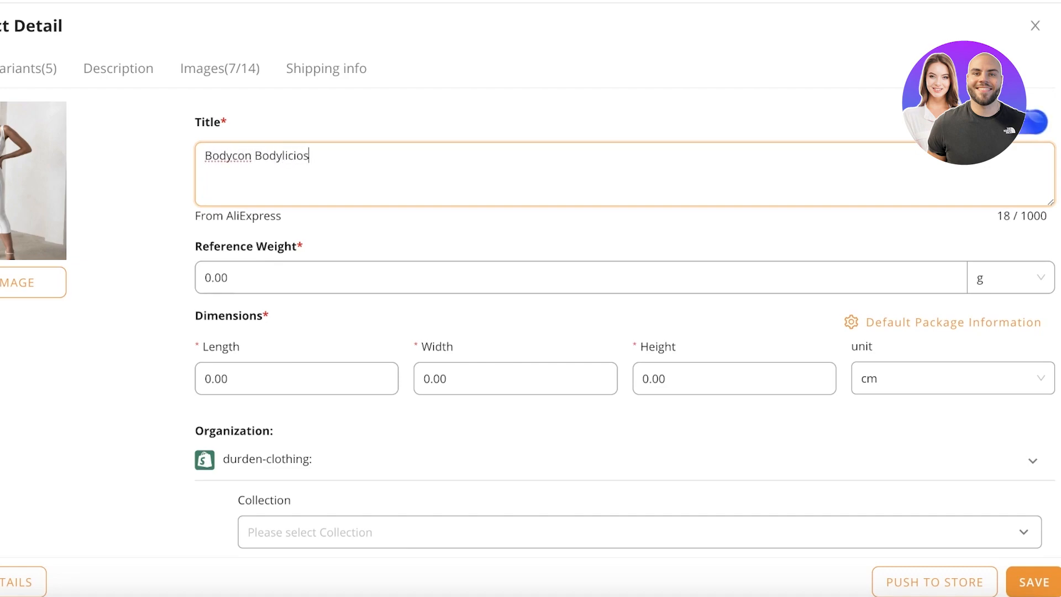
text(us Dress)
click(271, 277)
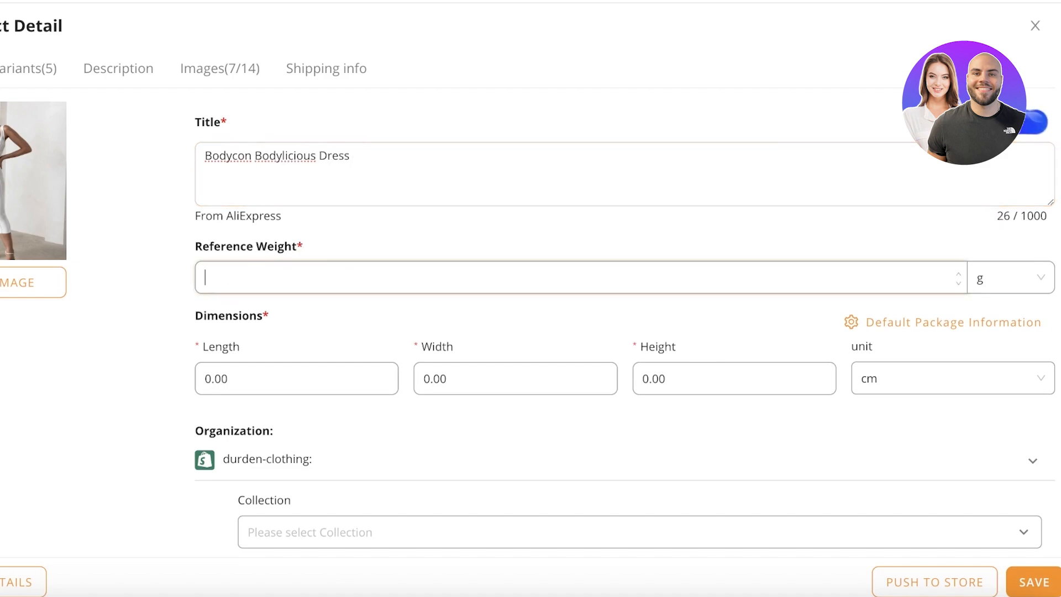
text(60)
View the Default Package Information settings for the product dimensions and close them
click(286, 376)
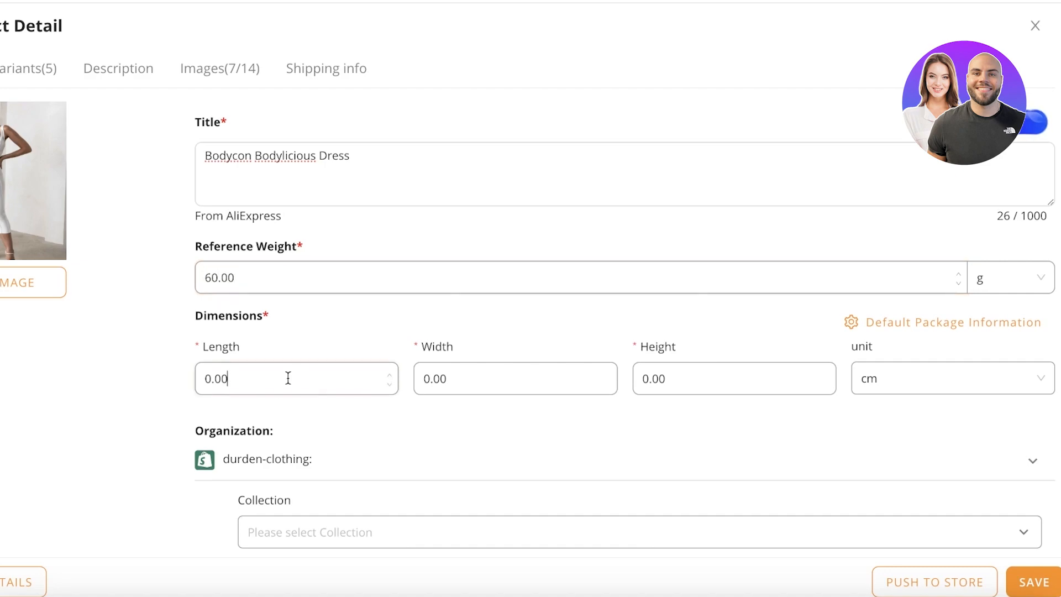
scroll(292, 370, down, 4)
scroll(331, 355, up, 3)
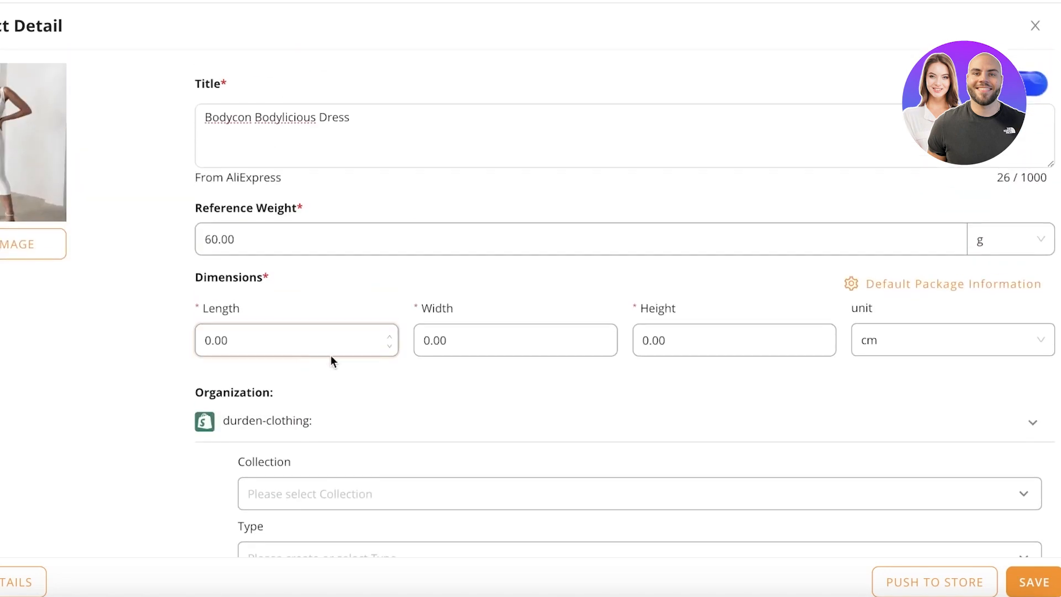
click(924, 283)
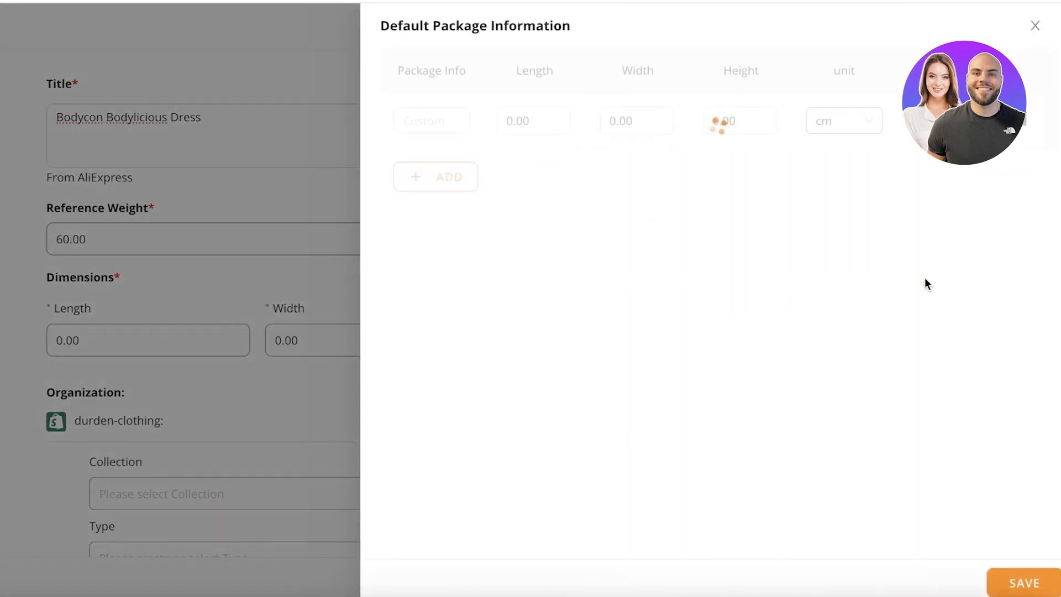
click(1034, 24)
Under Organization, expand the b29a67-88 store and assign the product to the Home page collection
double_click(305, 422)
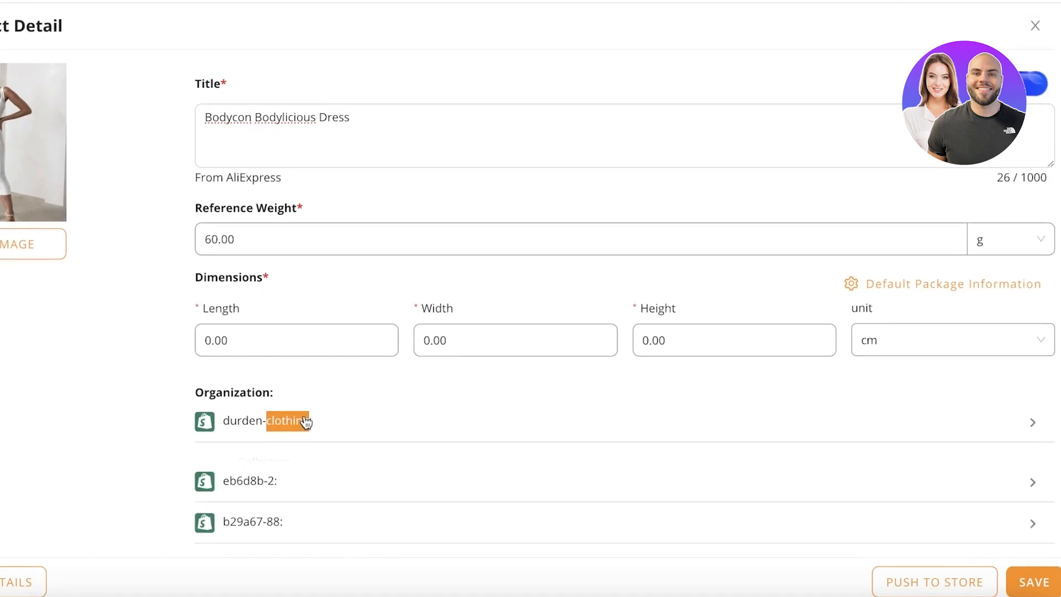
click(246, 520)
scroll(260, 498, down, 4)
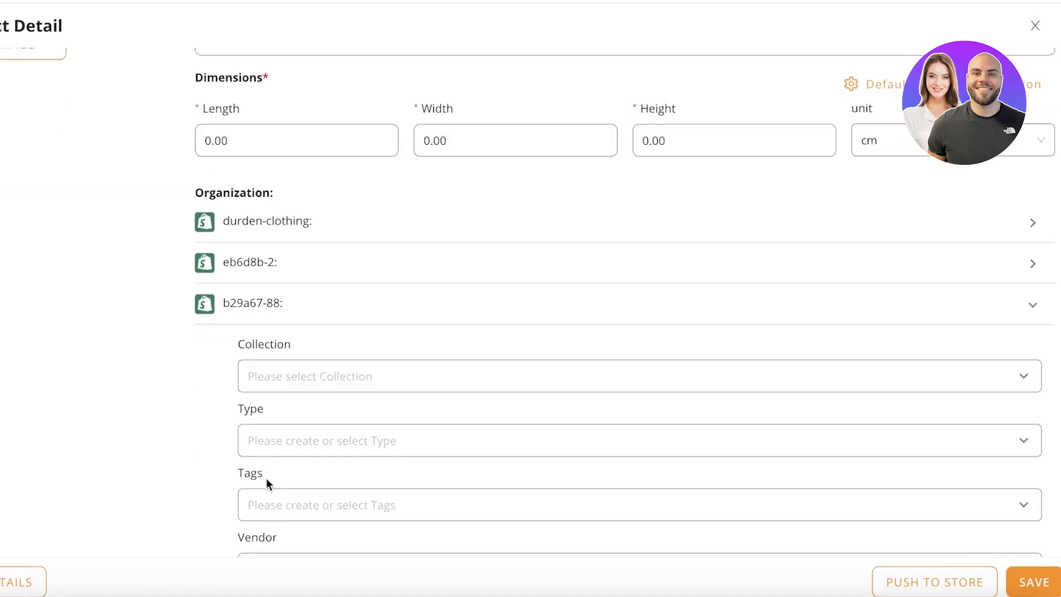
scroll(270, 332, down, 1)
click(271, 332)
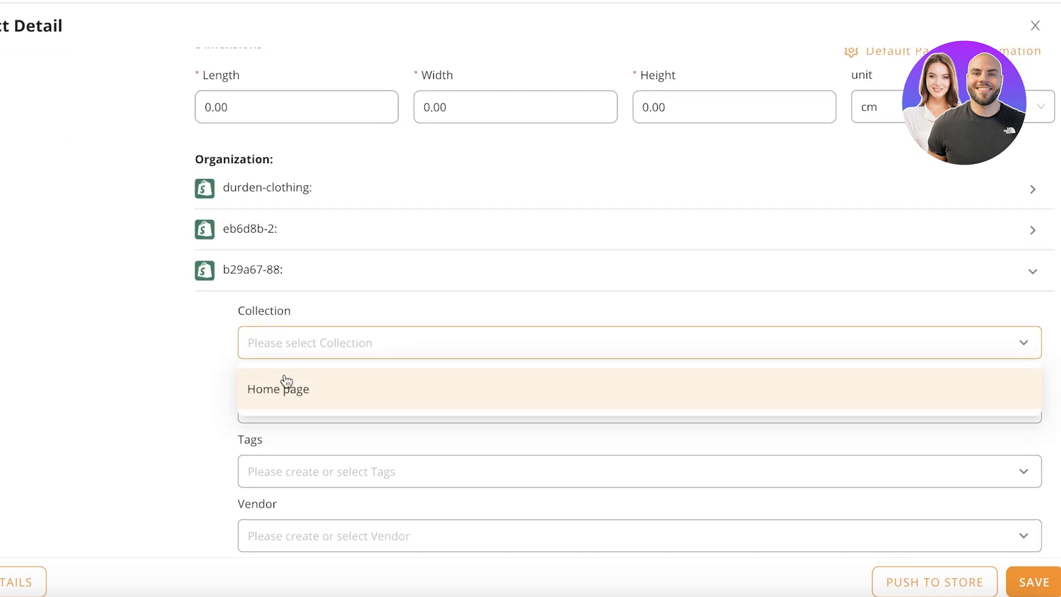
click(293, 394)
click(322, 451)
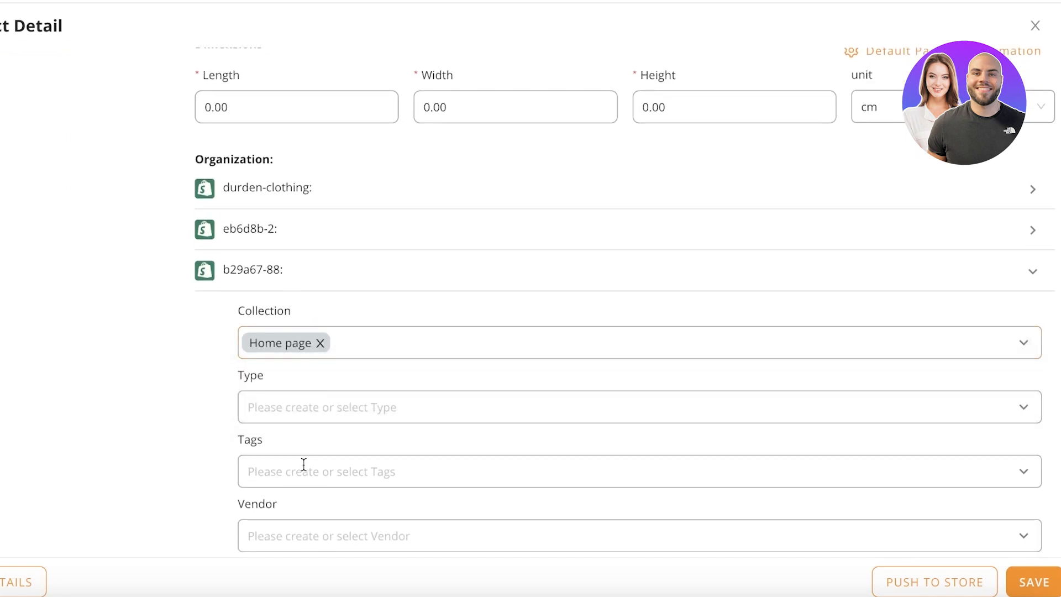
click(308, 400)
click(232, 430)
scroll(243, 431, down, 1)
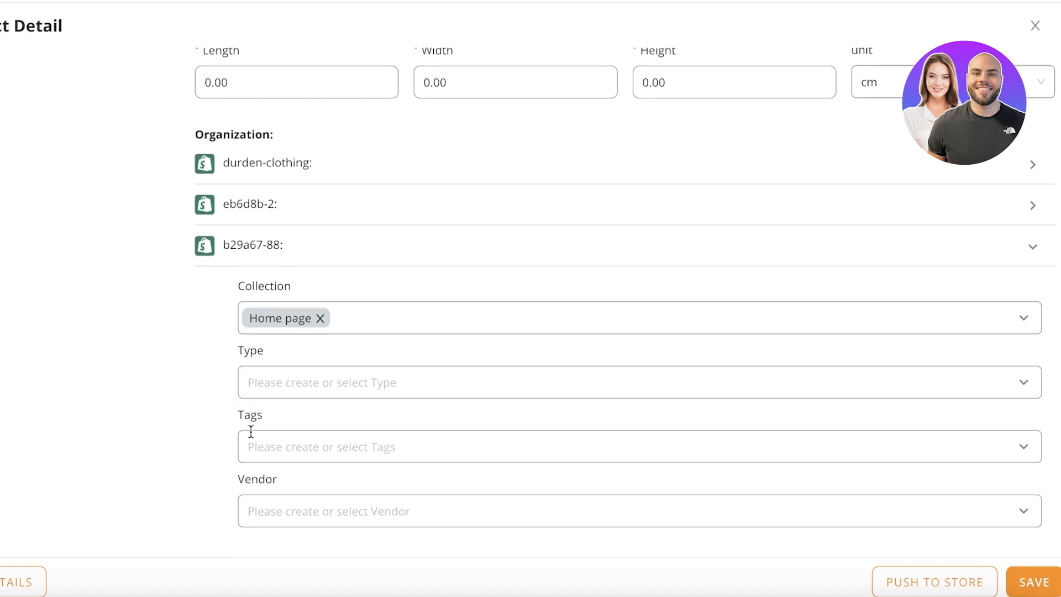
Create "Dress" as both the product type and the tag for the b29a67-88 store
click(307, 373)
text(Dre)
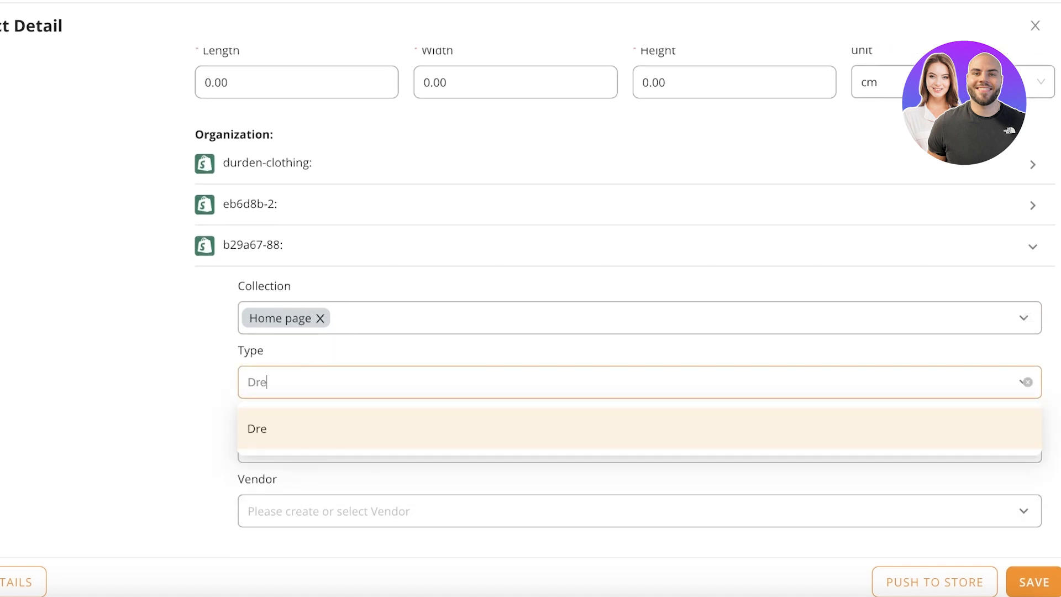
key(Return)
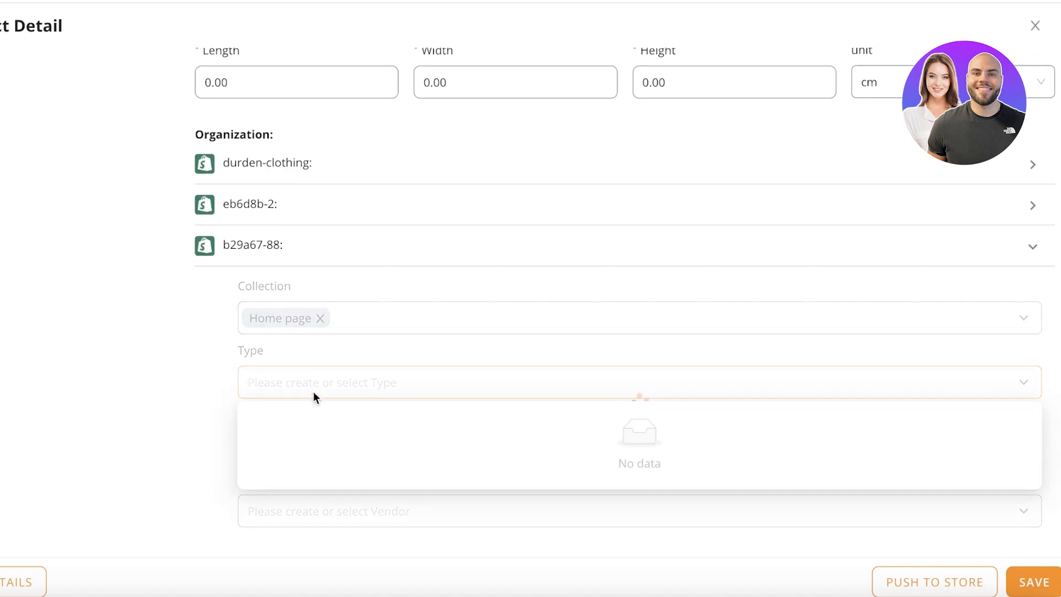
click(332, 445)
text(Dress)
key(Return)
Enter "Us" as the product's vendor for the b29a67-88 store
click(280, 512)
click(263, 496)
click(235, 508)
click(303, 507)
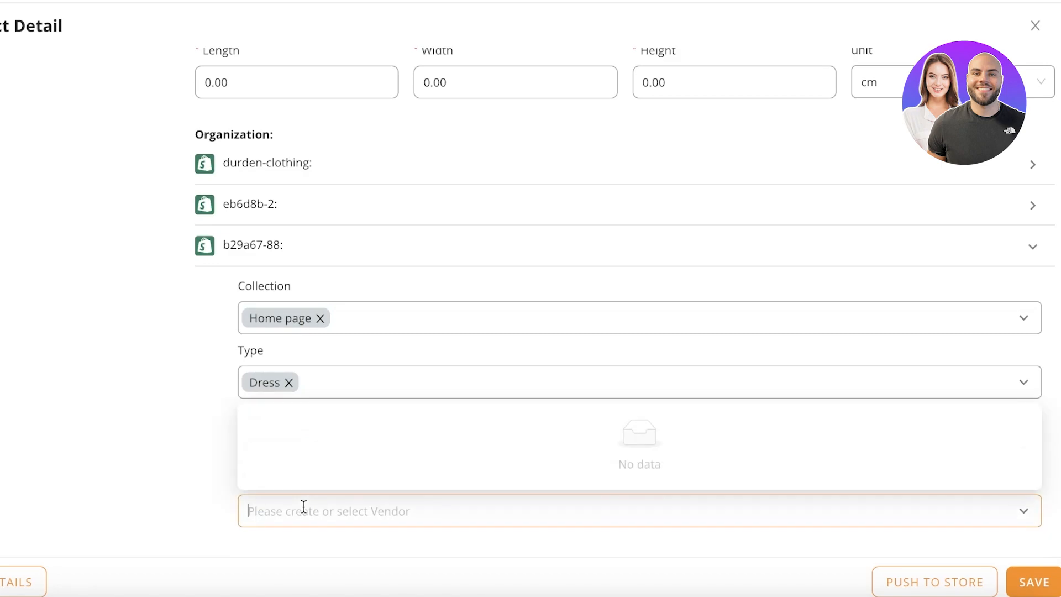
text(M)
key(BackSpace)
text(Us)
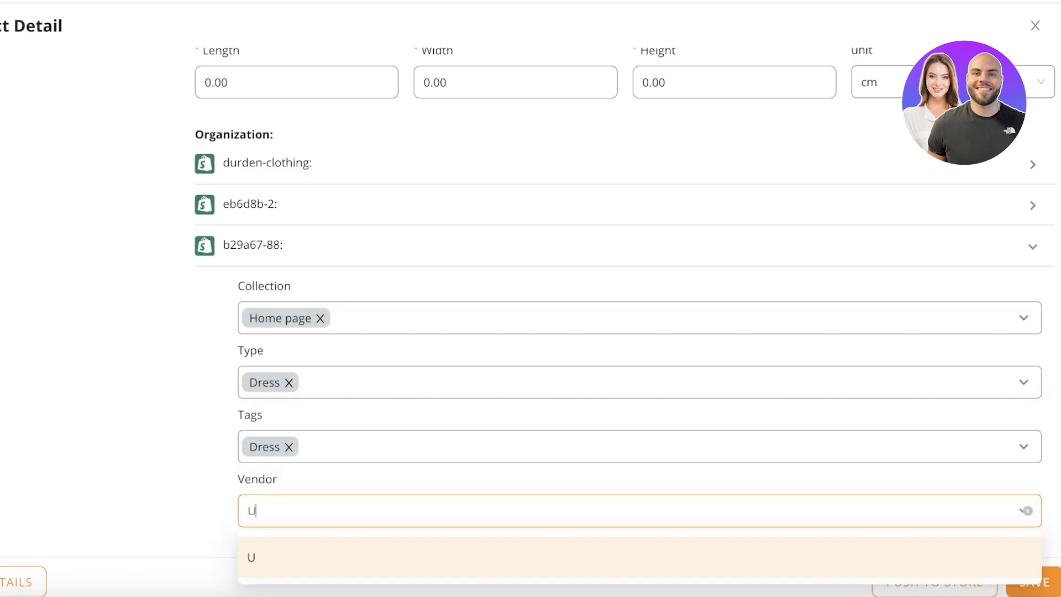
click(158, 373)
Open the product's variants and select all of them
scroll(158, 373, up, 5)
scroll(326, 173, down, 5)
scroll(375, 199, up, 5)
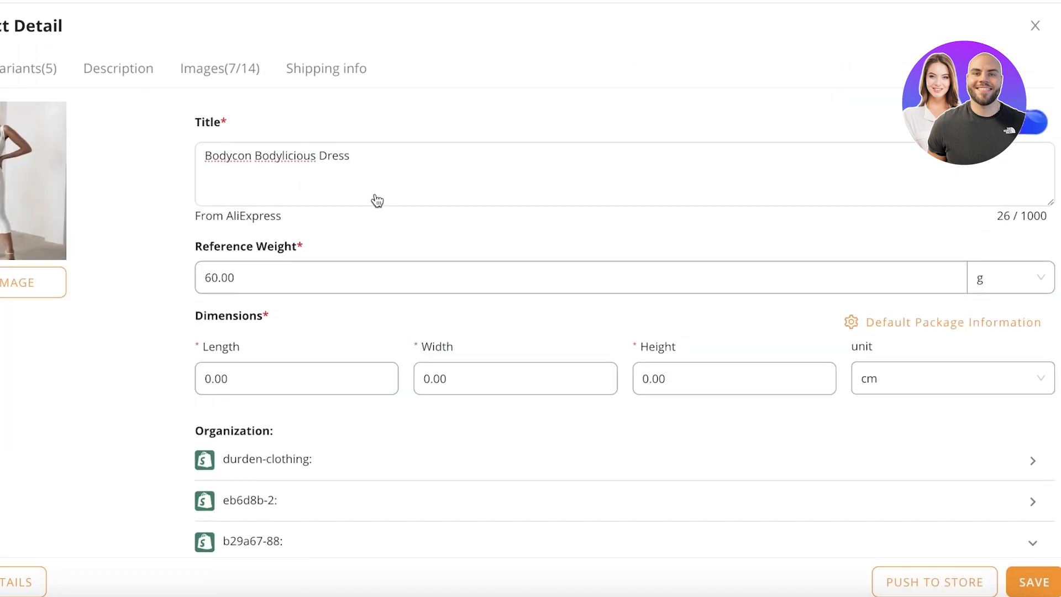
click(11, 77)
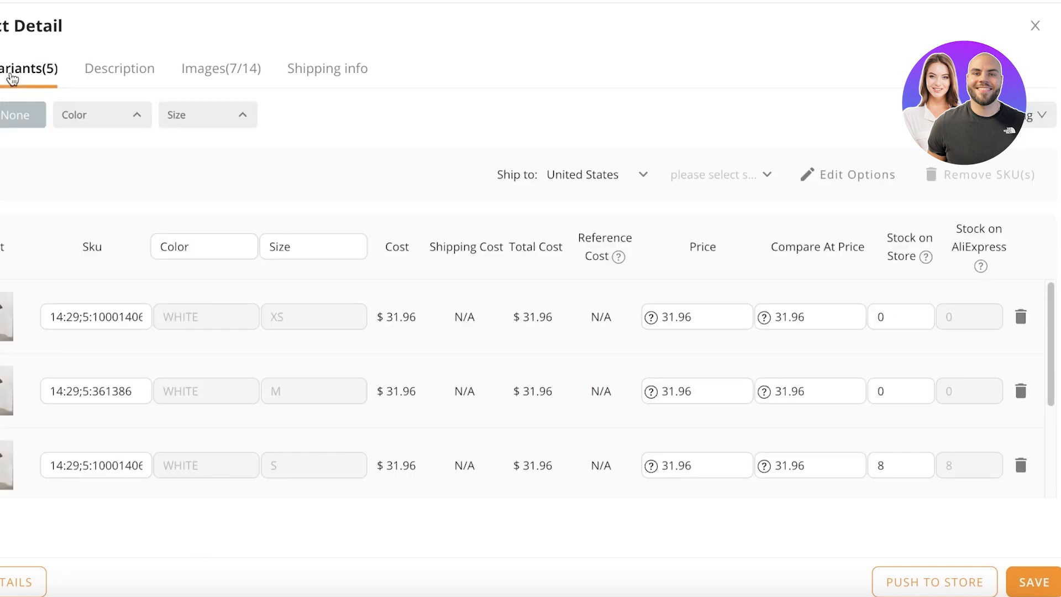
click(24, 115)
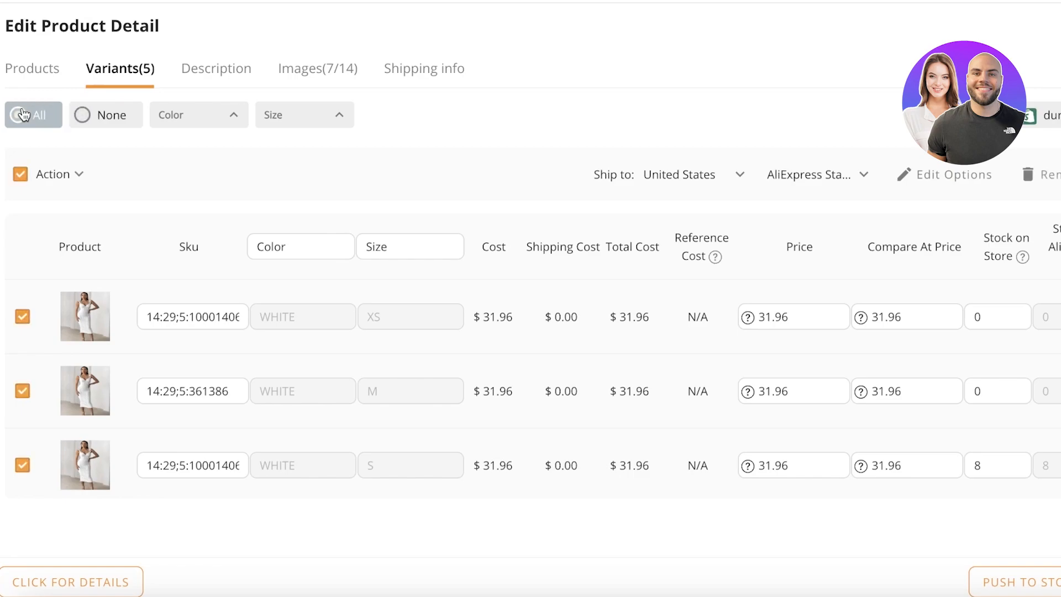
Deselect all the variants, review the list, and remove the white XS variant
click(96, 116)
scroll(386, 331, down, 3)
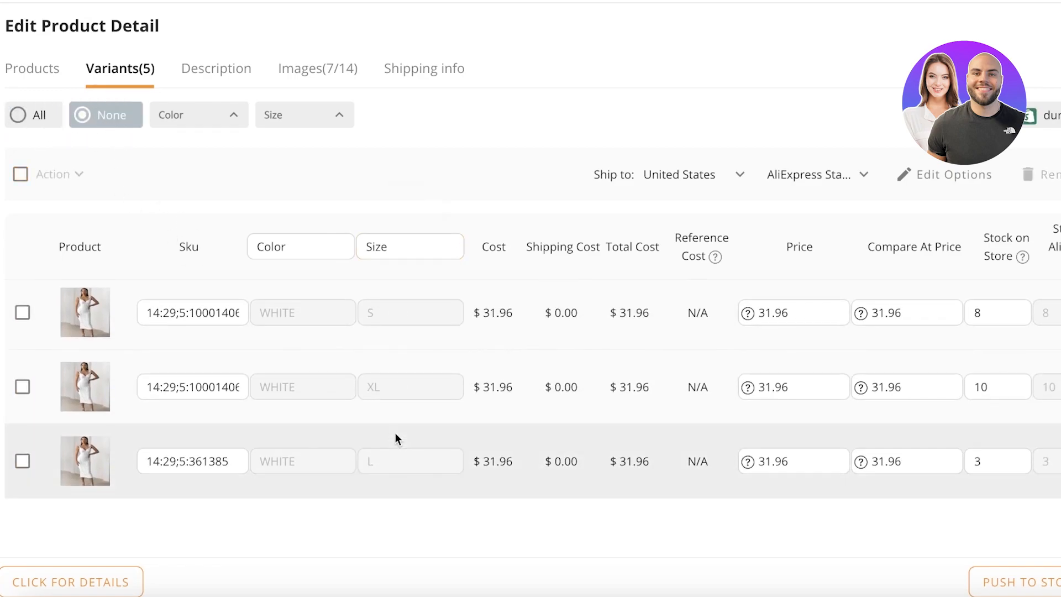
scroll(254, 420, up, 1)
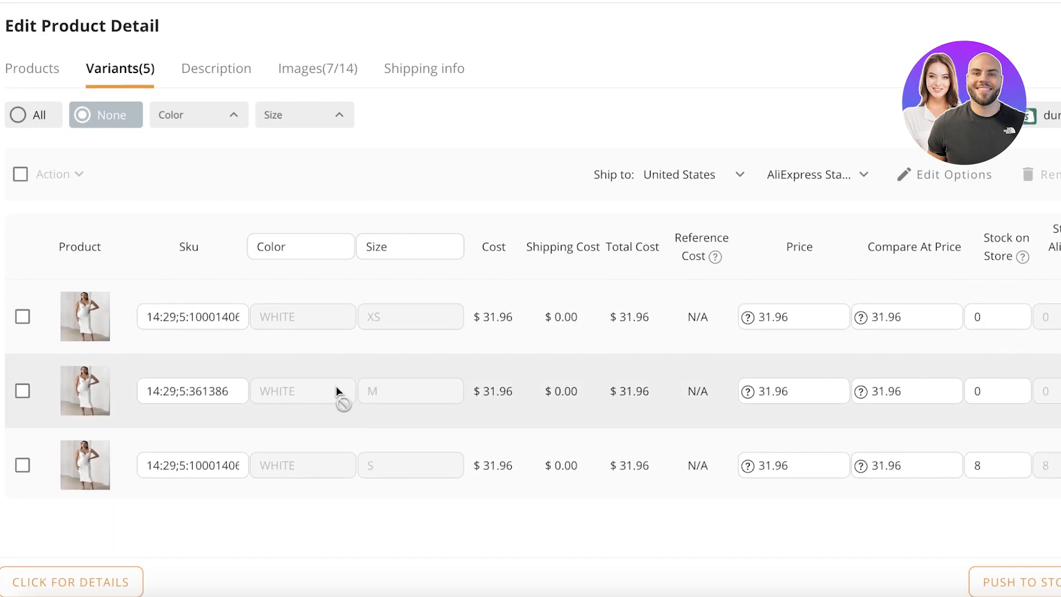
scroll(336, 386, down, 1)
scroll(395, 362, up, 2)
scroll(410, 346, down, 2)
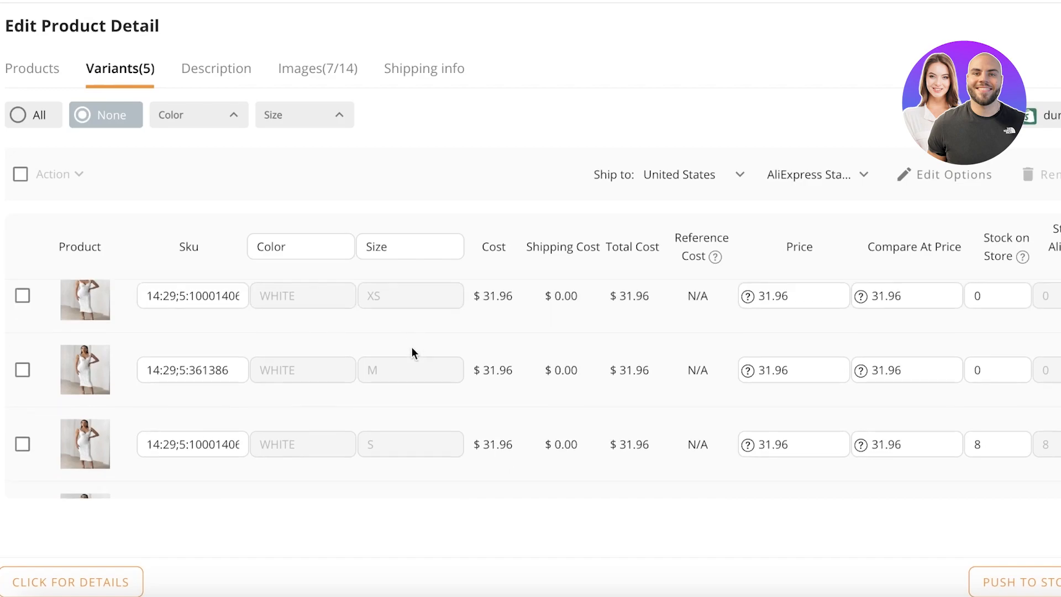
scroll(411, 348, up, 2)
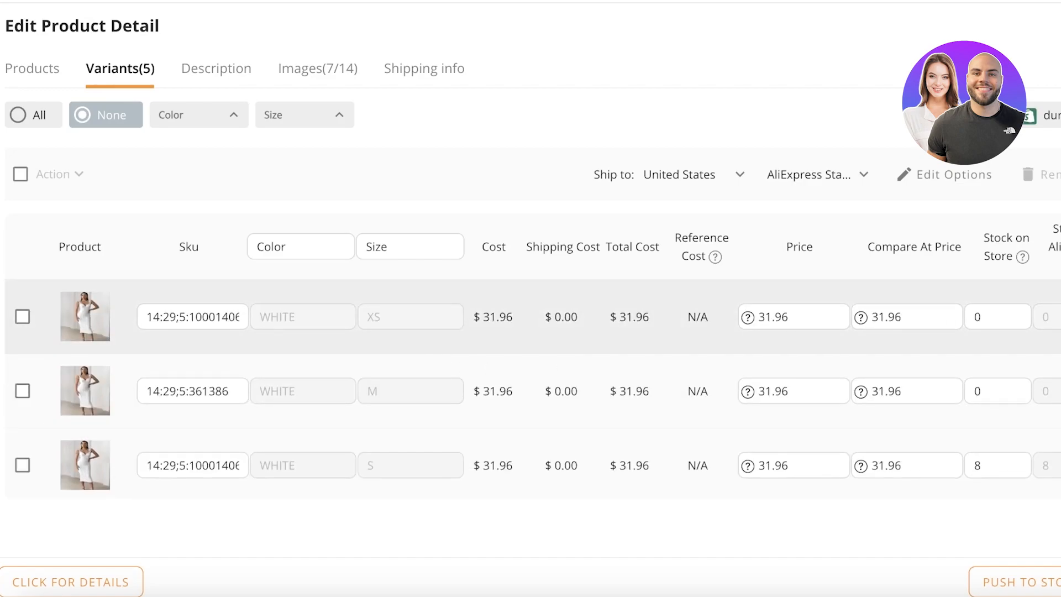
click(1050, 317)
click(780, 183)
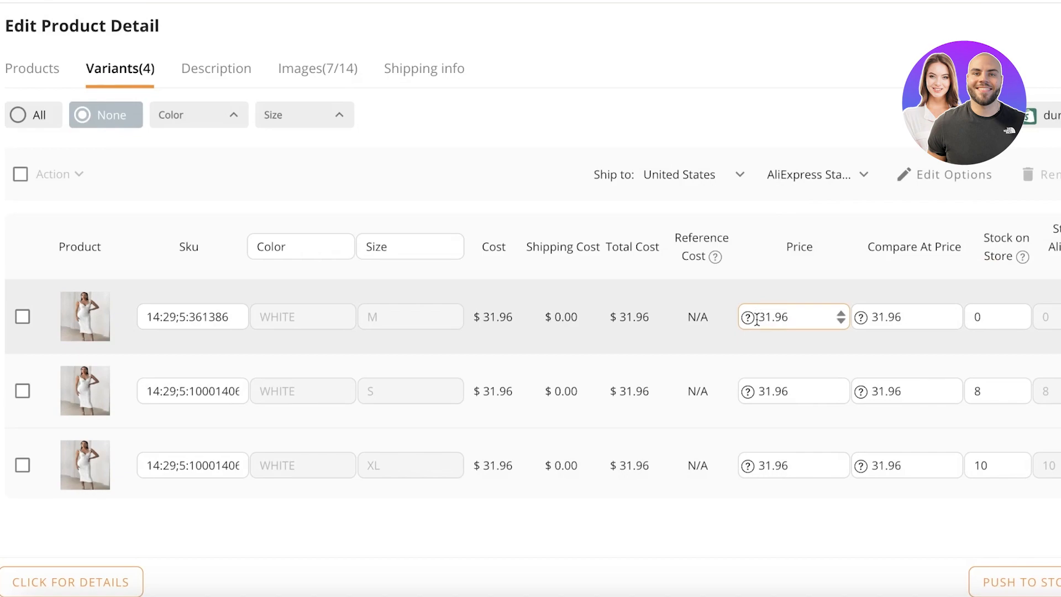
Switch the variants to the b29a67-88 store and set the price of sizes M and S to 50
click(1053, 115)
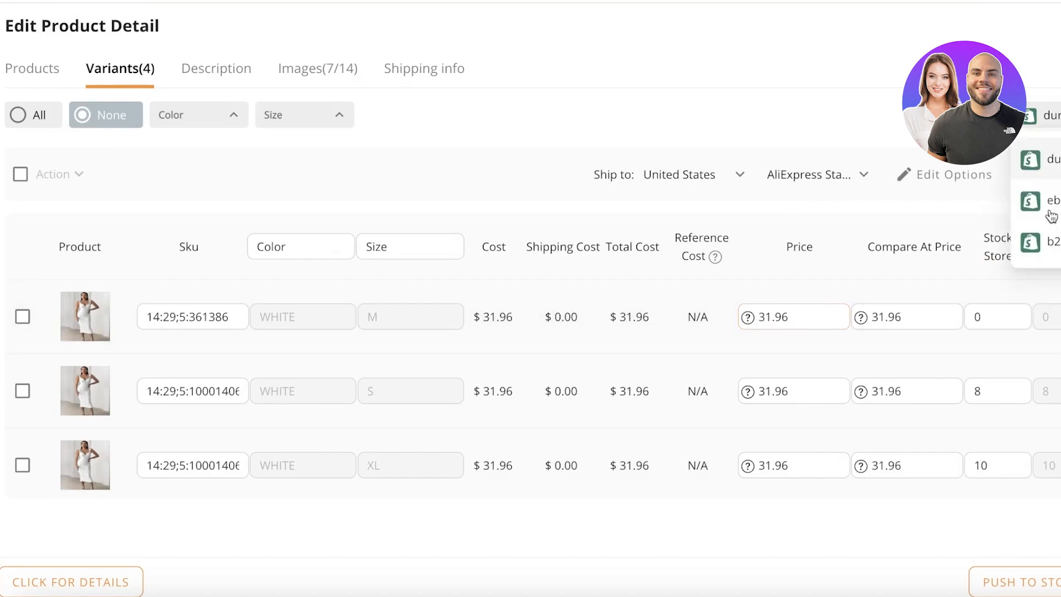
click(1051, 242)
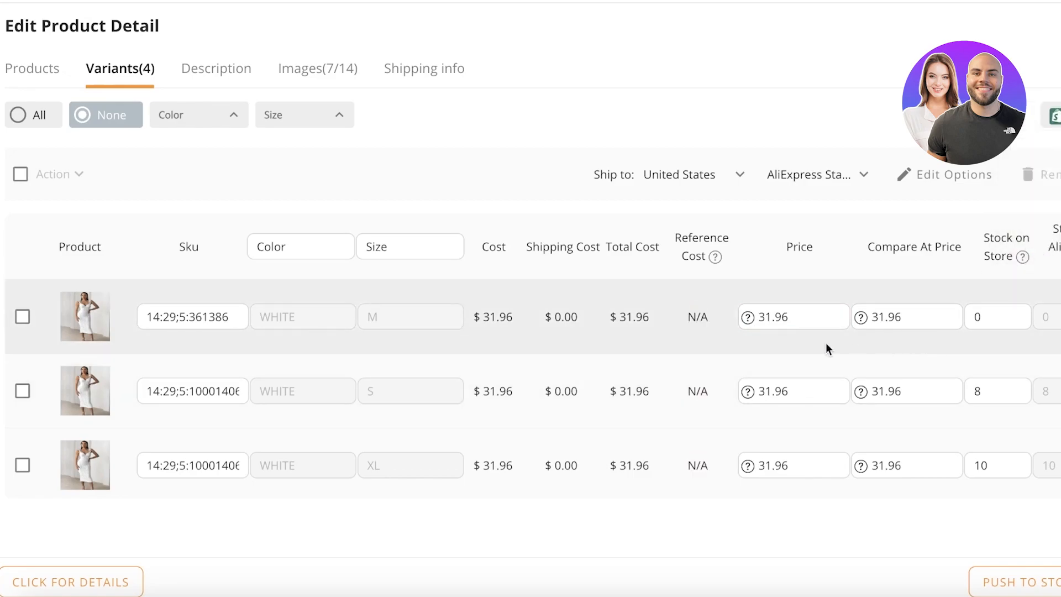
double_click(786, 308)
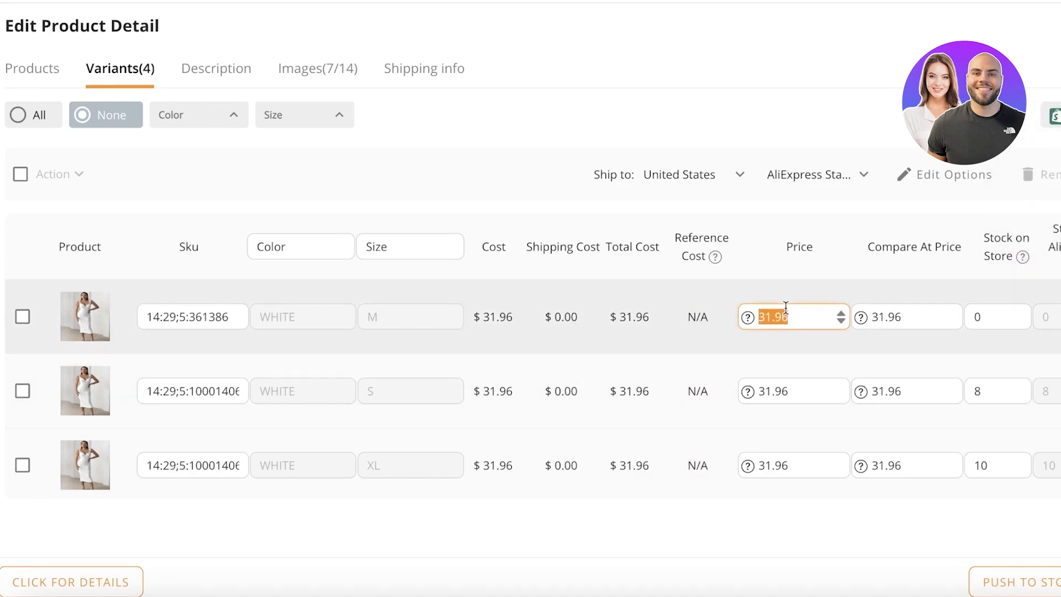
double_click(788, 307)
text(50)
click(796, 379)
double_click(793, 390)
text(50)
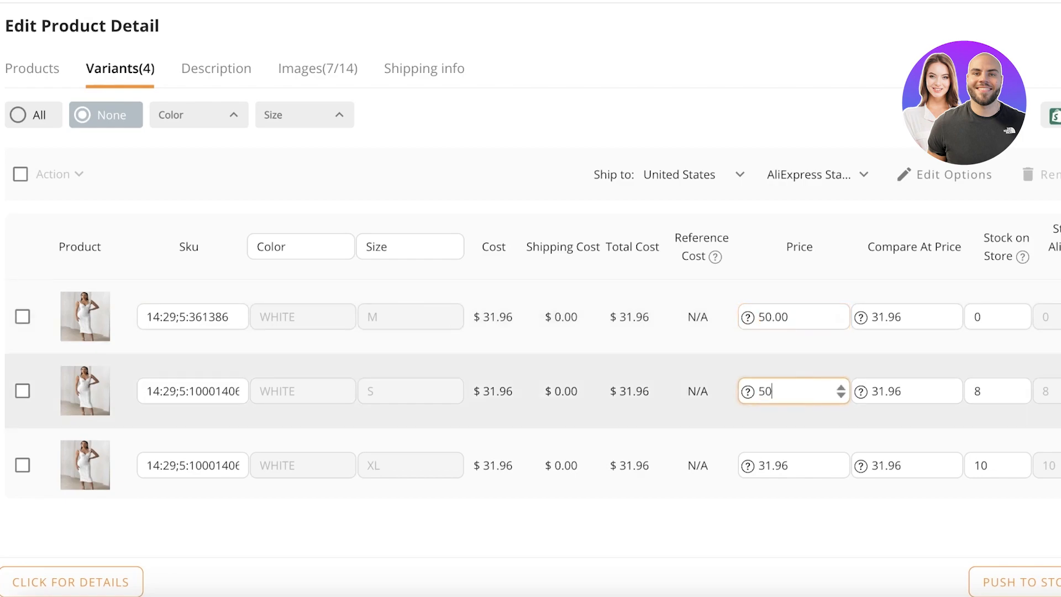
Set the price of the XL and L variants to 50
click(811, 450)
click(805, 458)
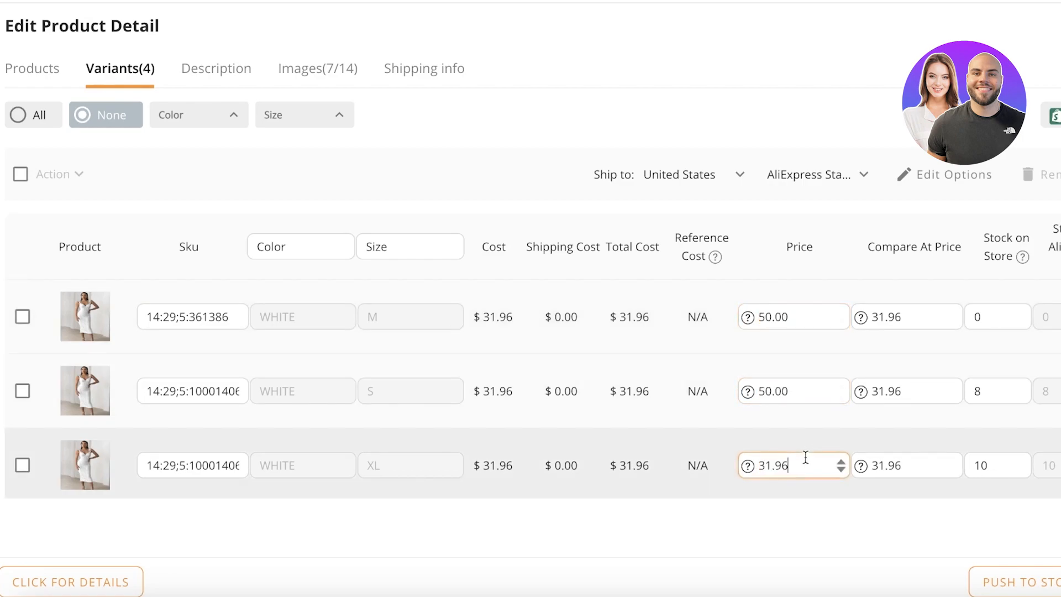
double_click(805, 458)
click(761, 452)
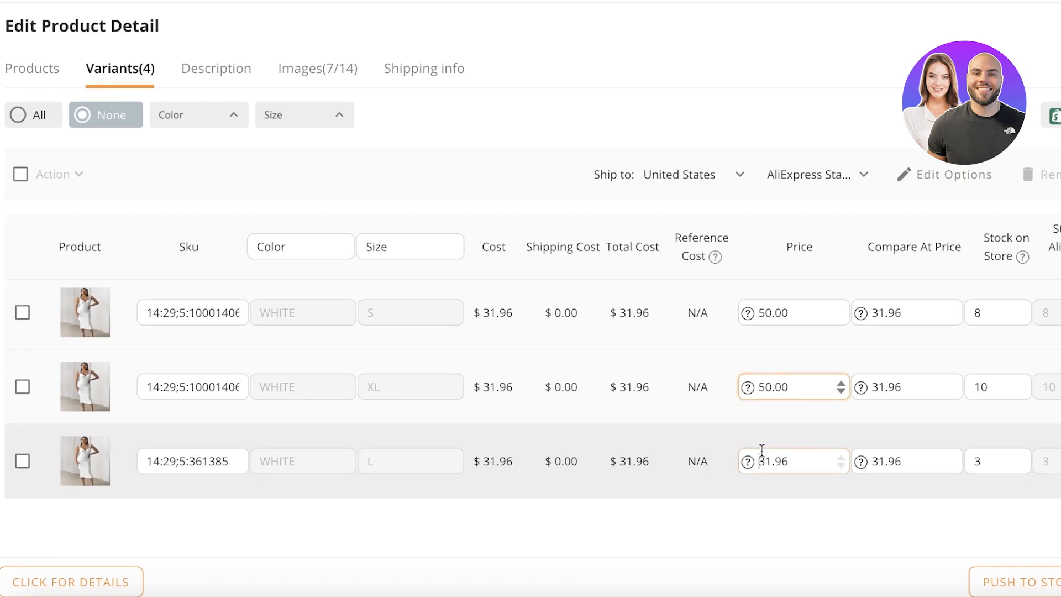
double_click(762, 451)
text(50)
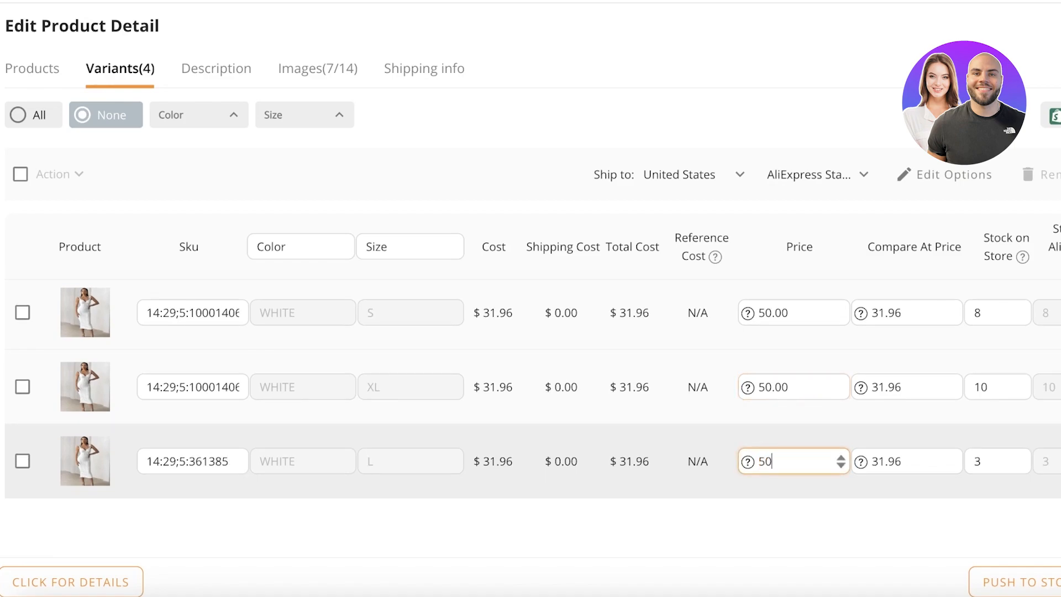
click(742, 407)
scroll(785, 420, up, 1)
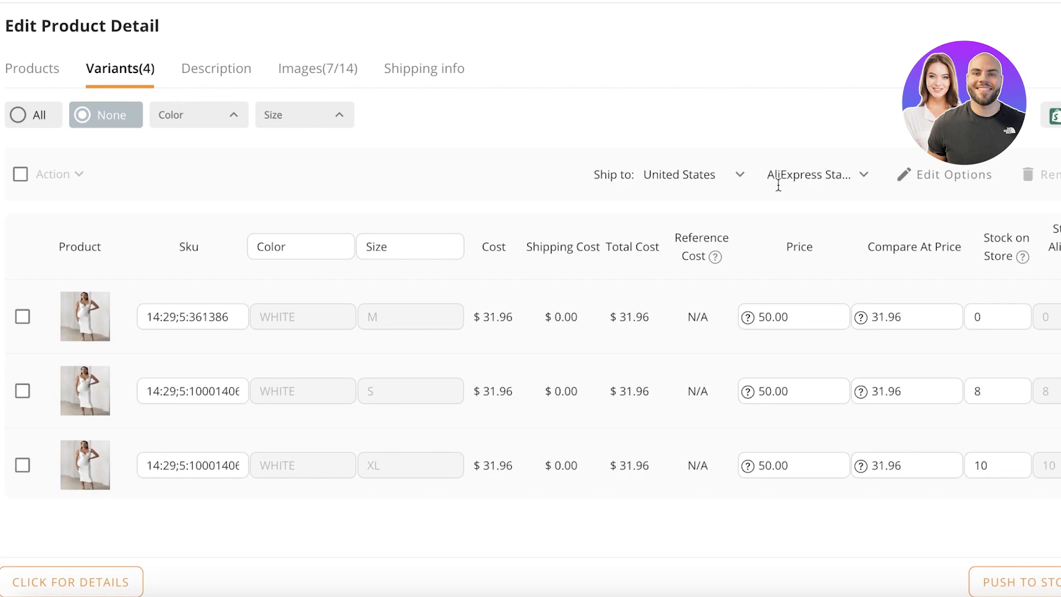
Check which shipping methods are available for the variants and view the product's description
click(845, 174)
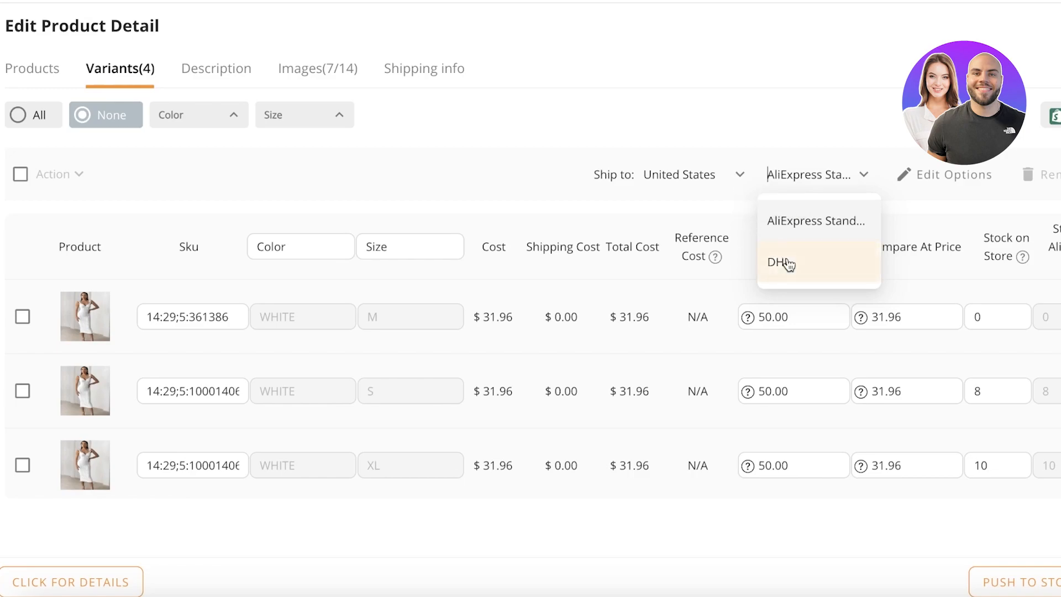
click(794, 108)
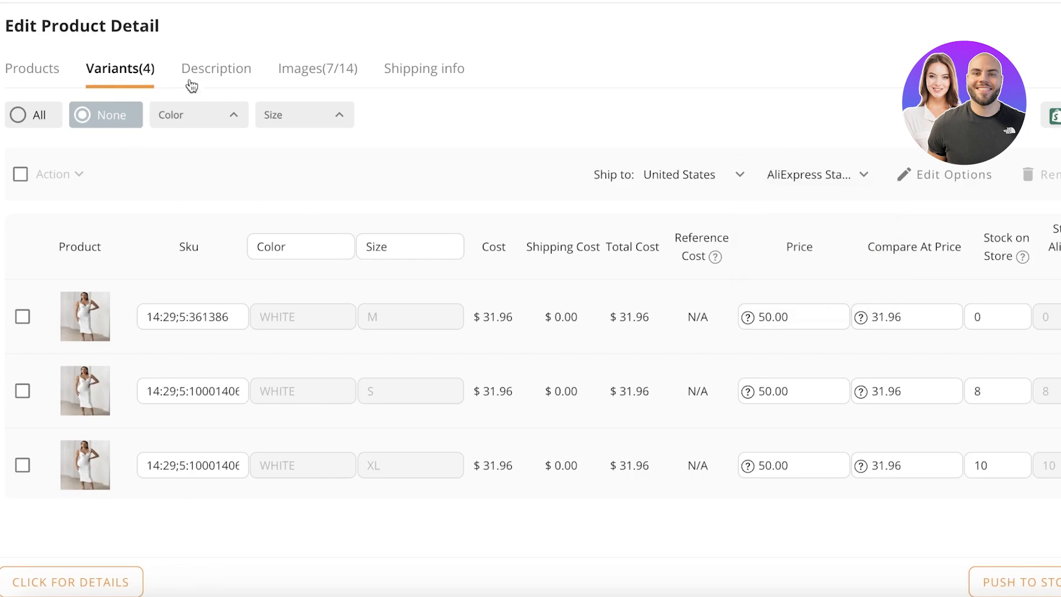
click(198, 81)
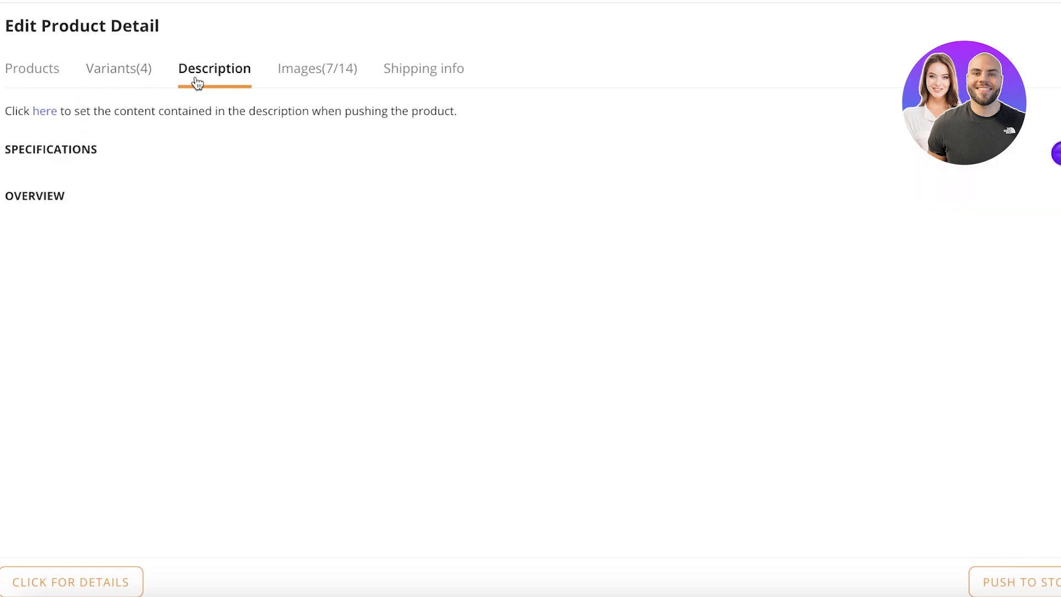
In the product's images, select the last two close-up photos of the dress fabric for the store
click(280, 69)
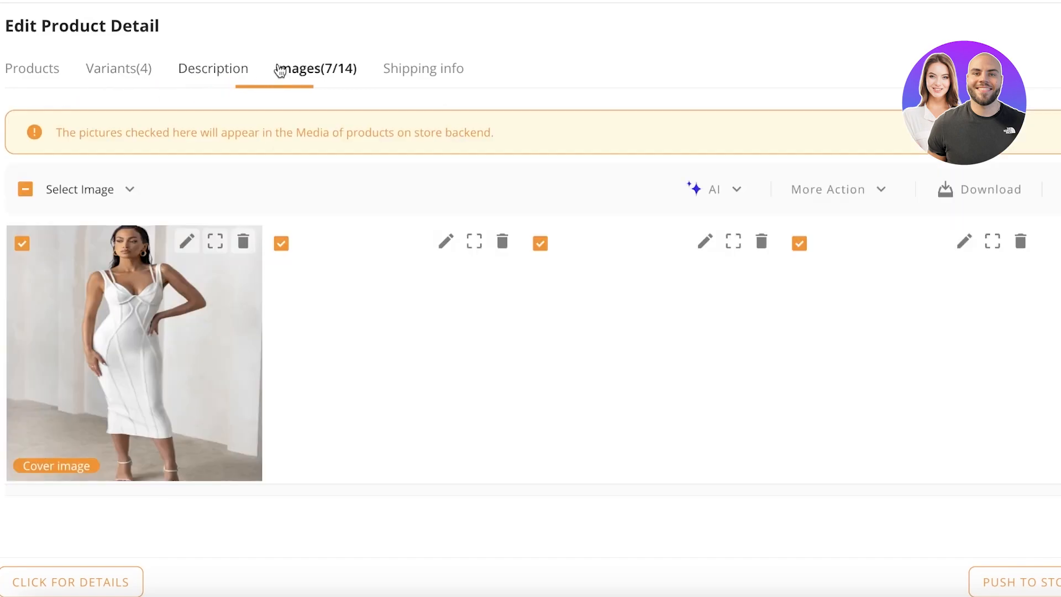
scroll(838, 264, down, 5)
scroll(840, 299, up, 5)
scroll(833, 300, down, 5)
scroll(718, 308, up, 8)
scroll(498, 315, down, 8)
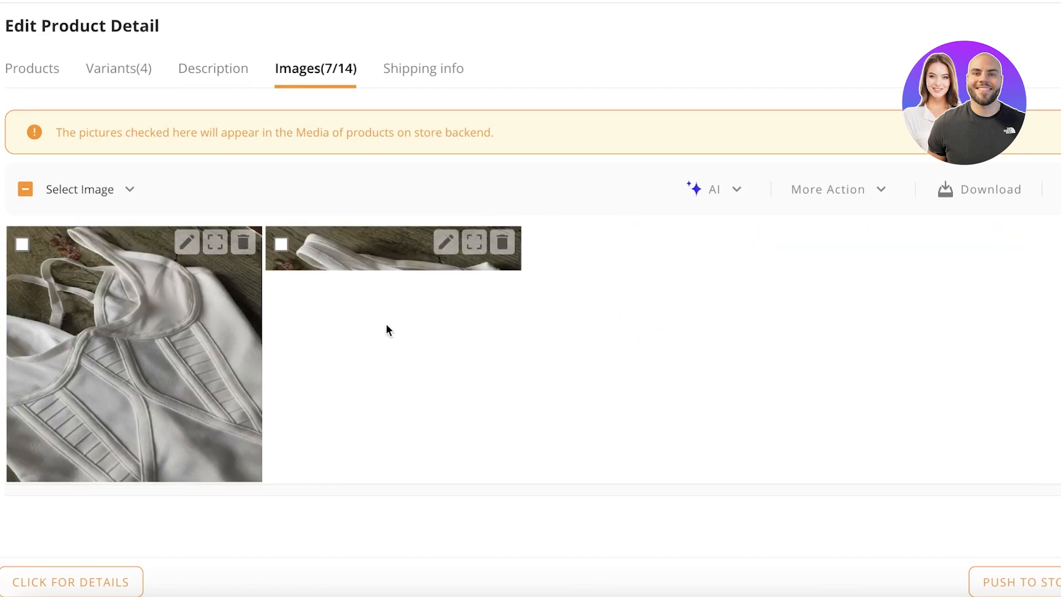
click(23, 243)
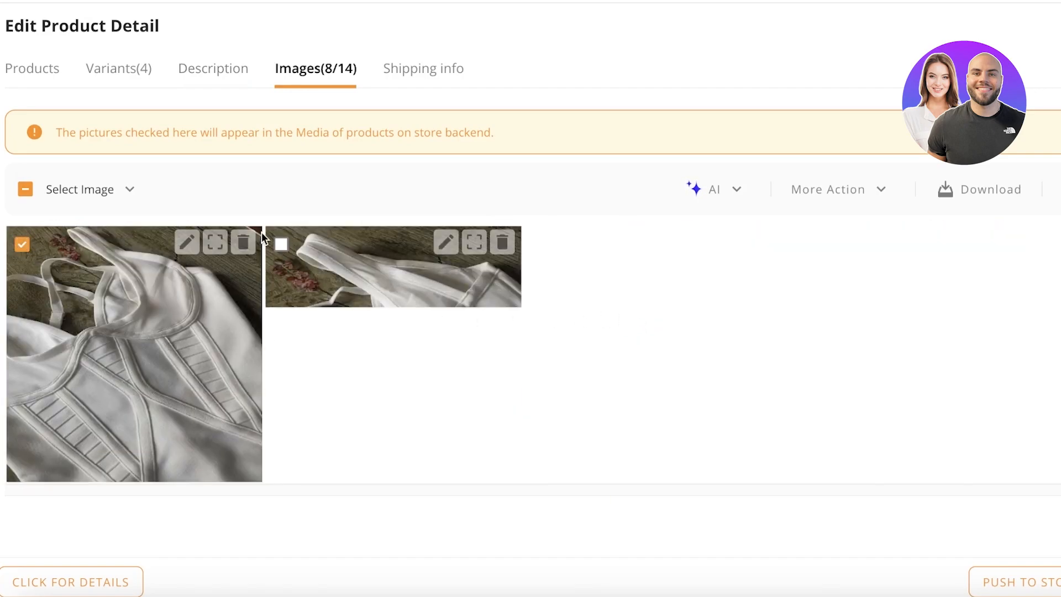
click(282, 244)
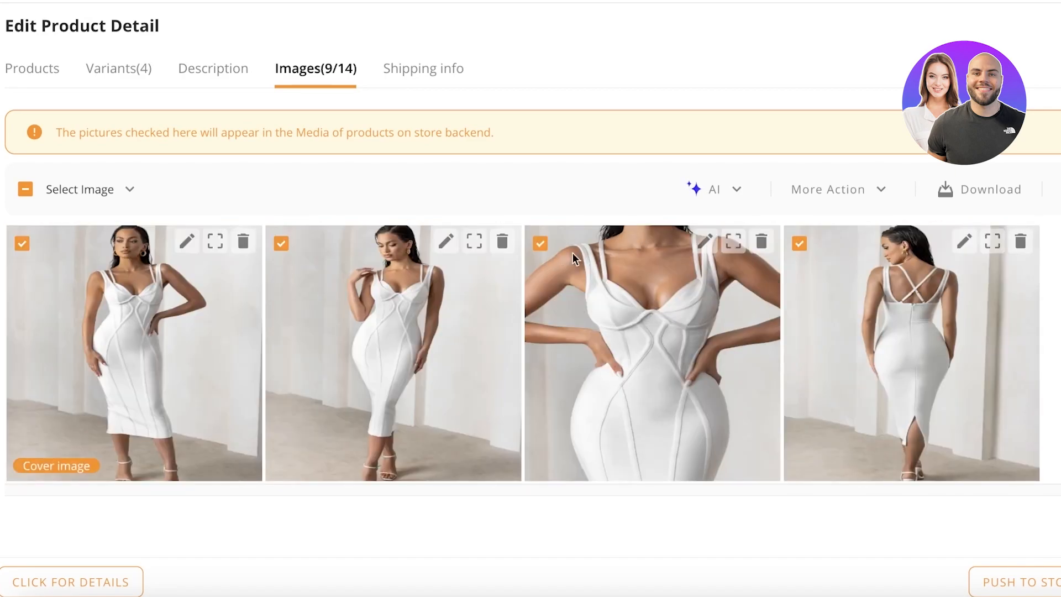
Deselect two of the model photos and select the flat-lay photo of the dress's front
click(282, 244)
scroll(305, 270, down, 4)
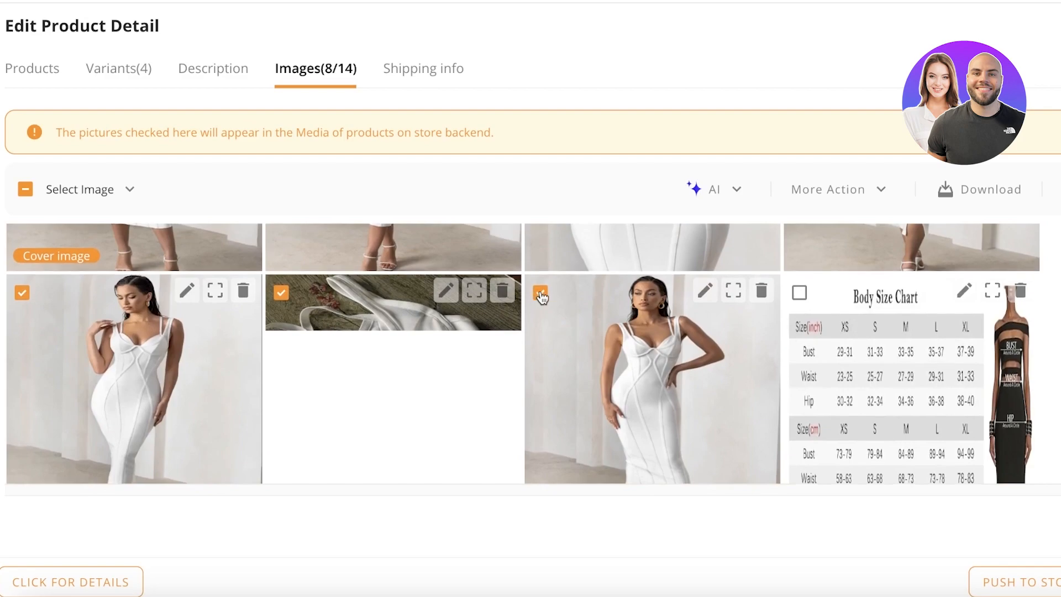
click(22, 293)
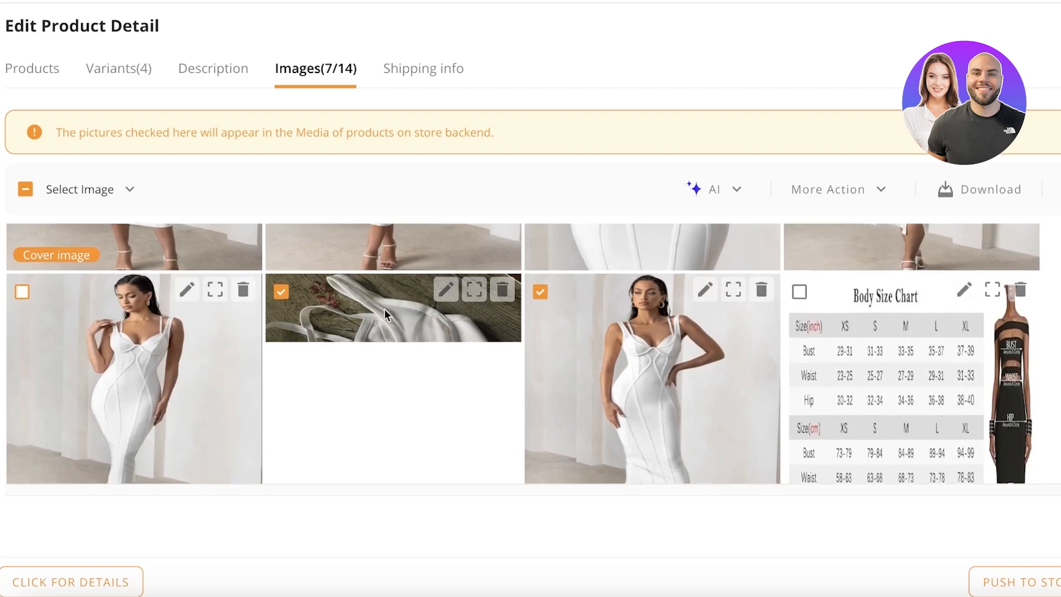
scroll(349, 309, down, 3)
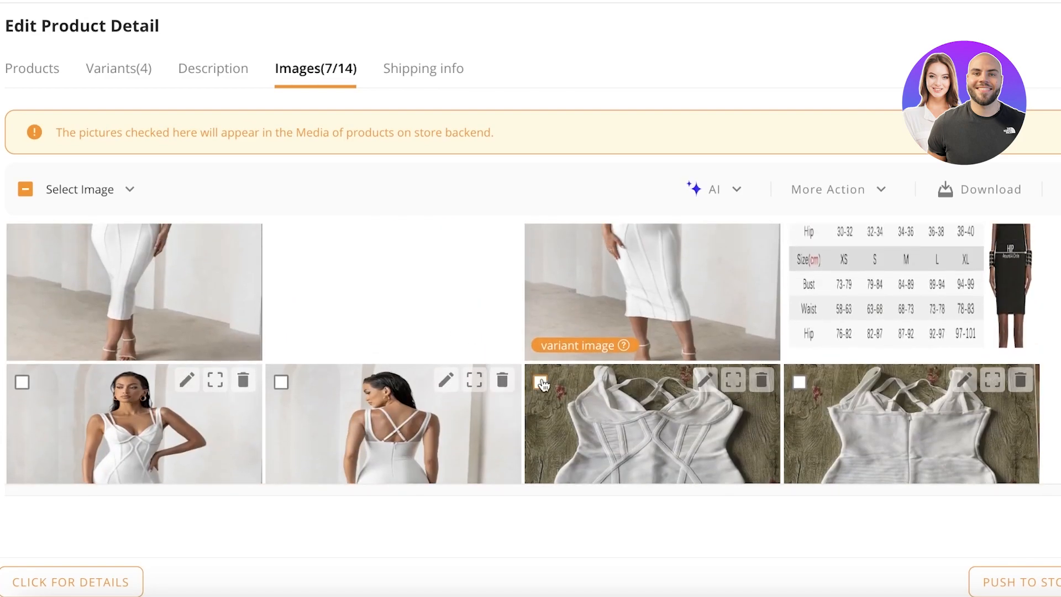
click(541, 382)
scroll(354, 330, down, 1)
scroll(599, 334, up, 6)
scroll(815, 412, down, 10)
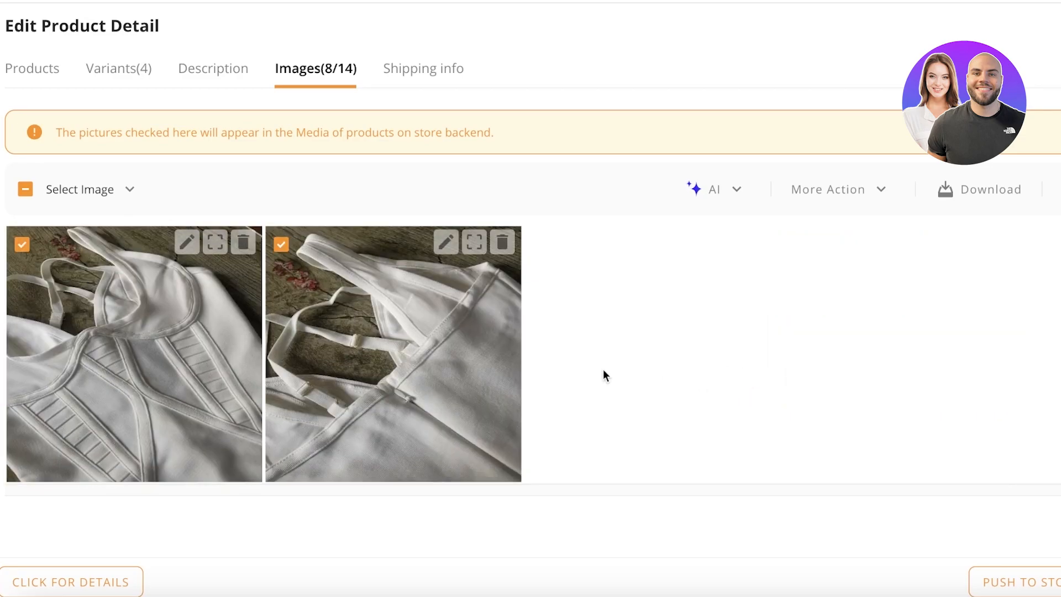
View the product's shipping information and return to its general product details
scroll(636, 379, up, 10)
click(453, 68)
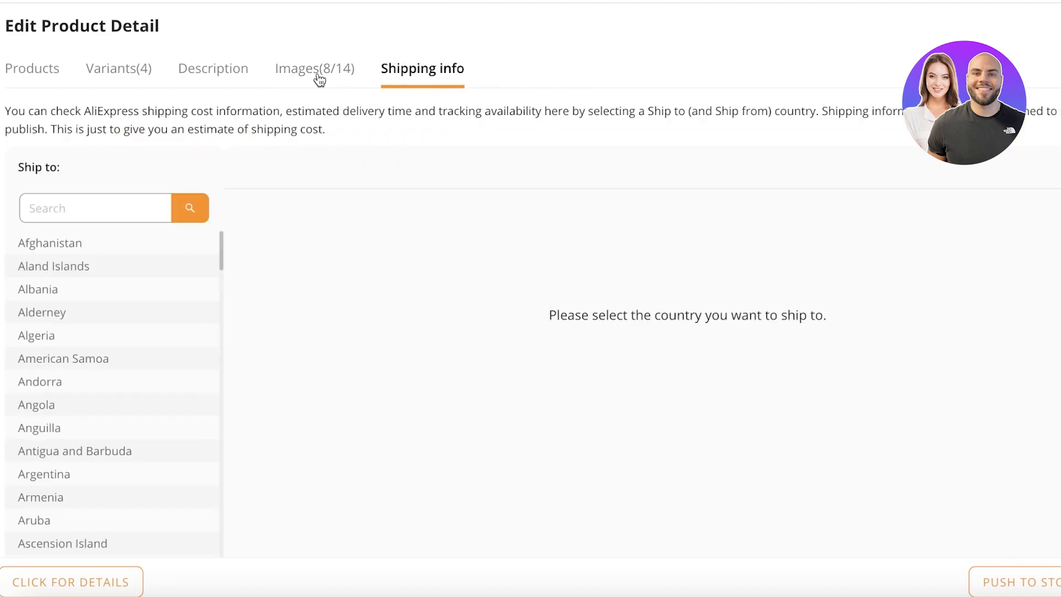
click(44, 77)
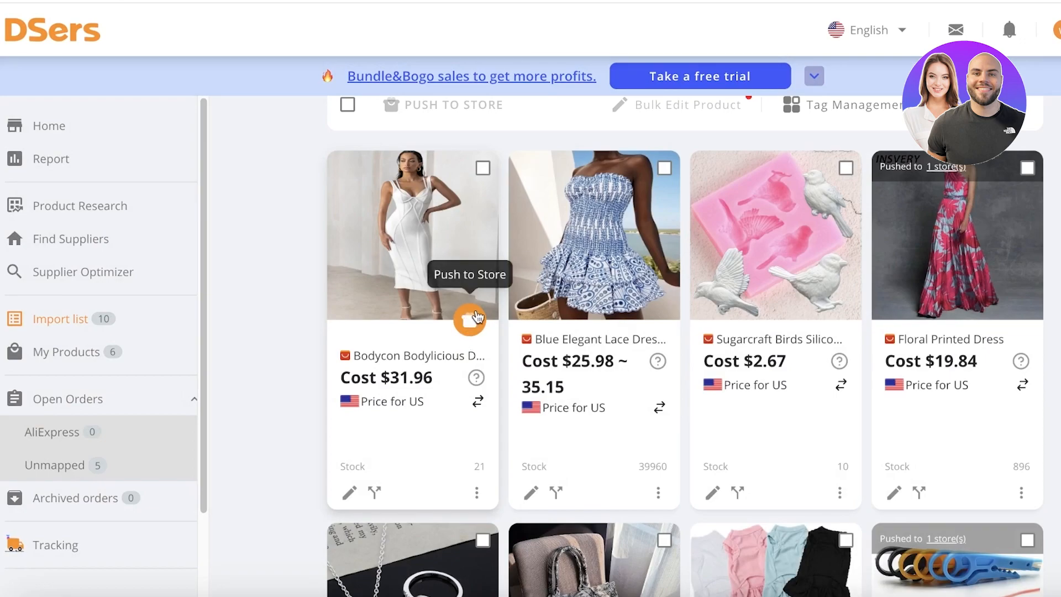
Push the Bodycon Bodylicious Dress from the import list to the b29a67-88 store
click(476, 317)
click(221, 273)
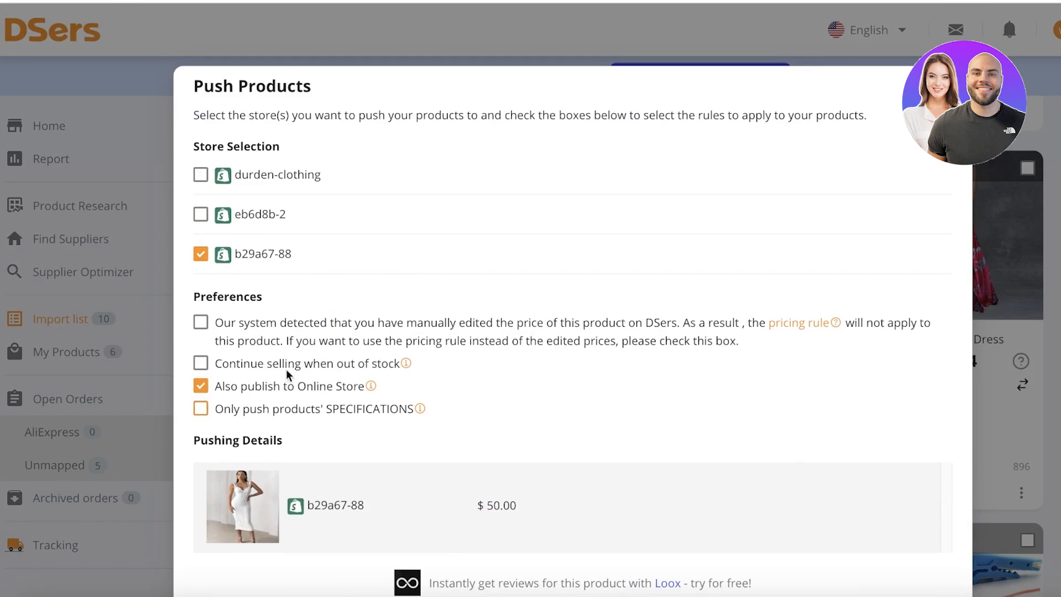
scroll(549, 364, down, 3)
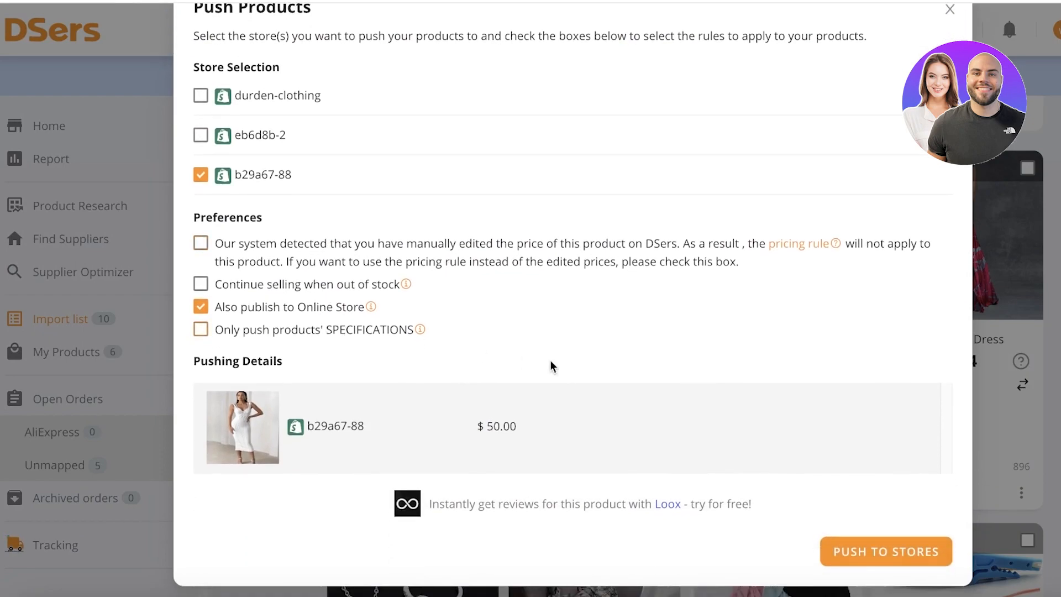
click(873, 558)
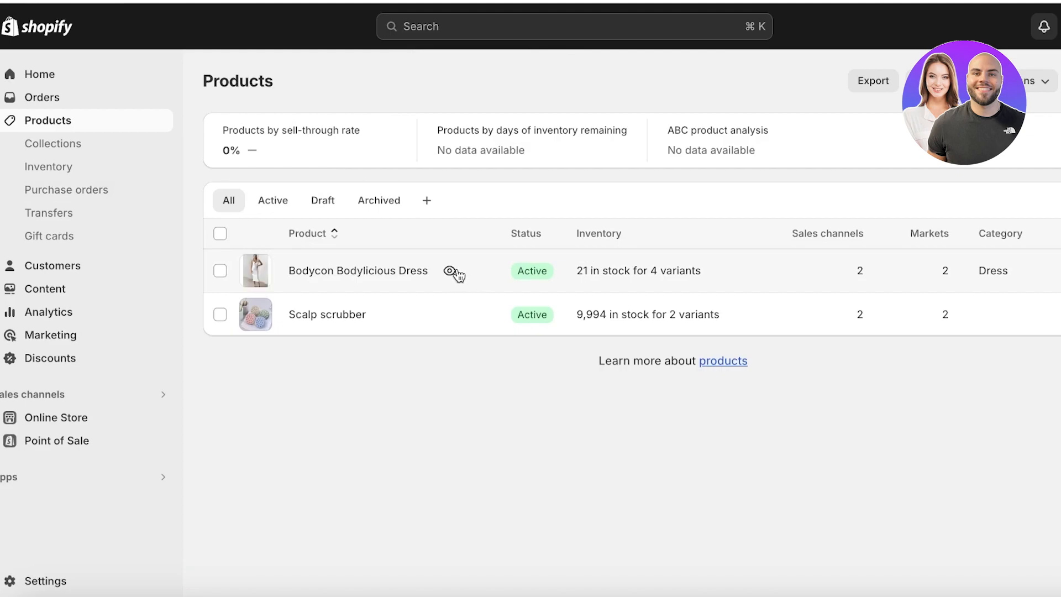
In Shopify, preview the Bodycon Bodylicious Dress on the online store and review its images, price, sizes and description
click(457, 269)
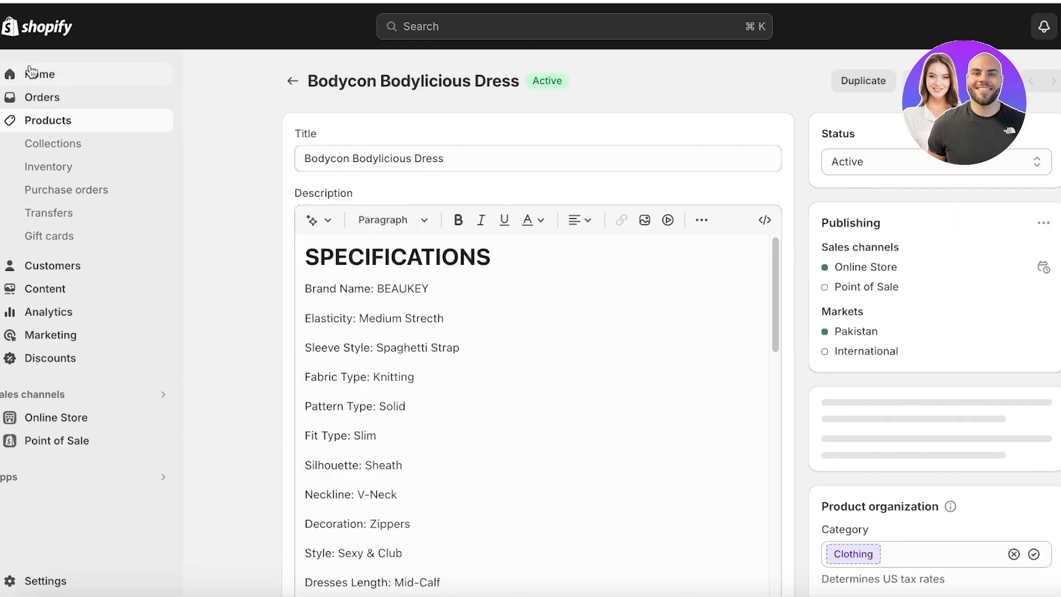
click(4, 2)
click(450, 270)
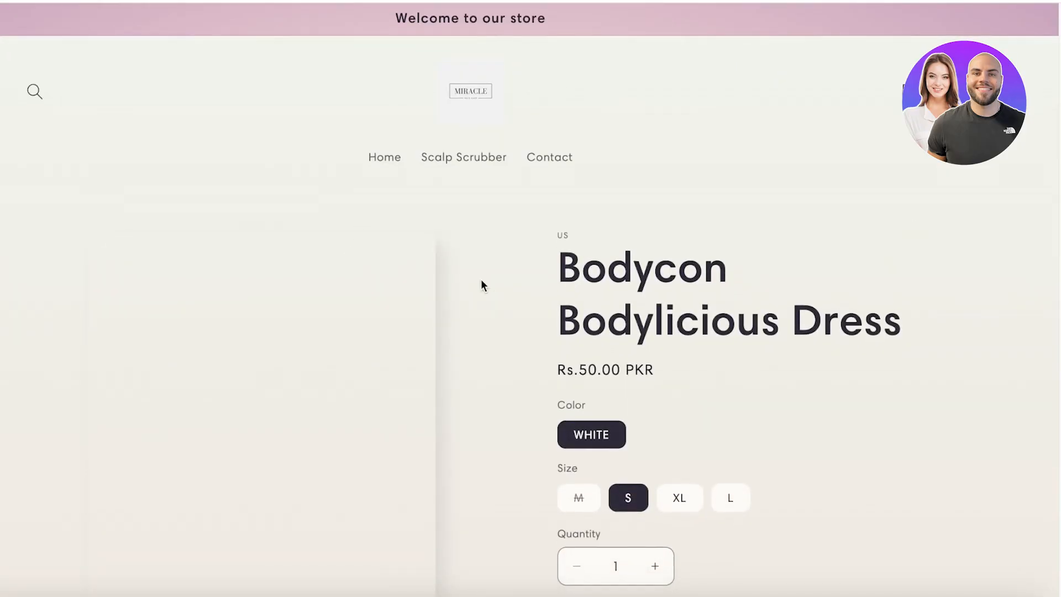
scroll(757, 200, down, 2)
scroll(1019, 148, down, 5)
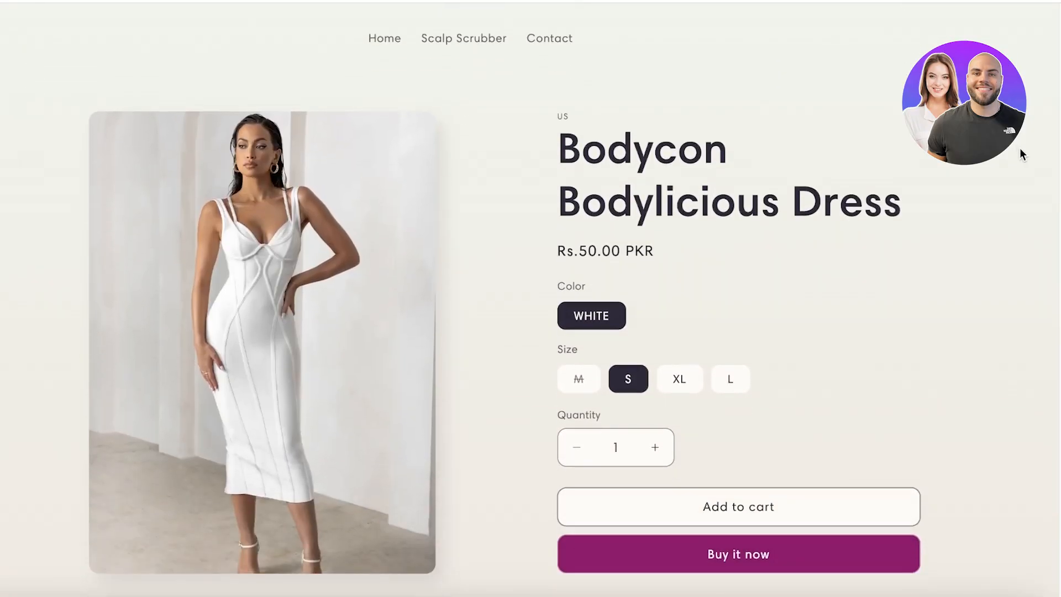
scroll(478, 374, down, 15)
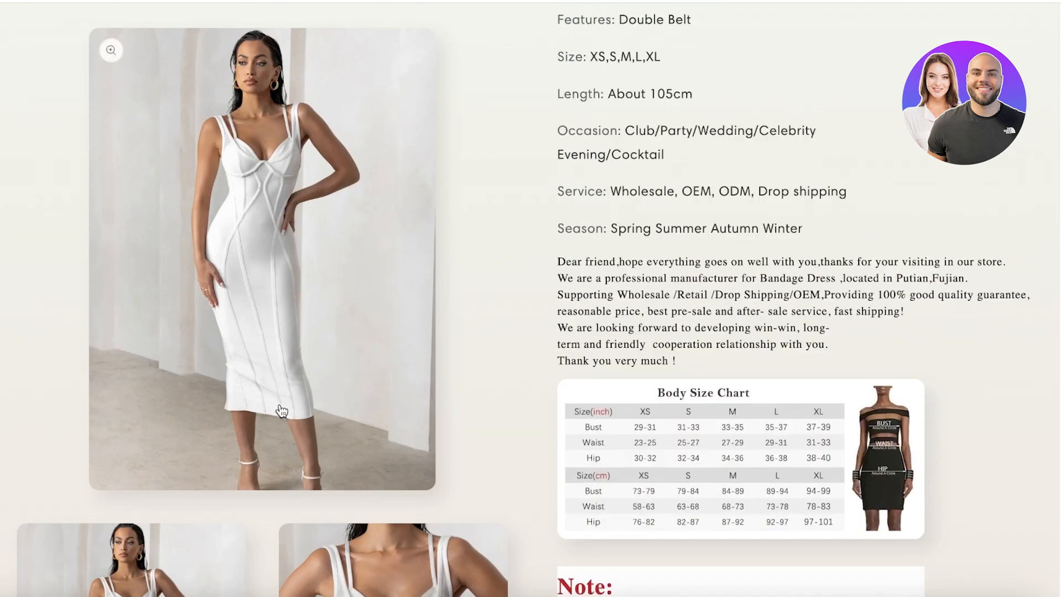
scroll(281, 411, down, 20)
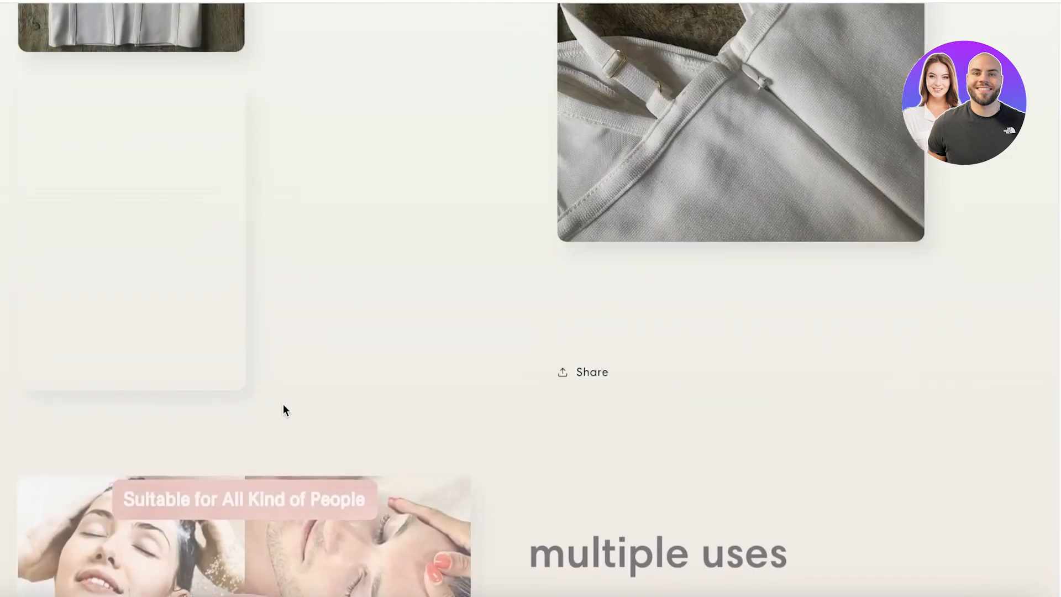
scroll(281, 406, up, 15)
scroll(281, 409, up, 10)
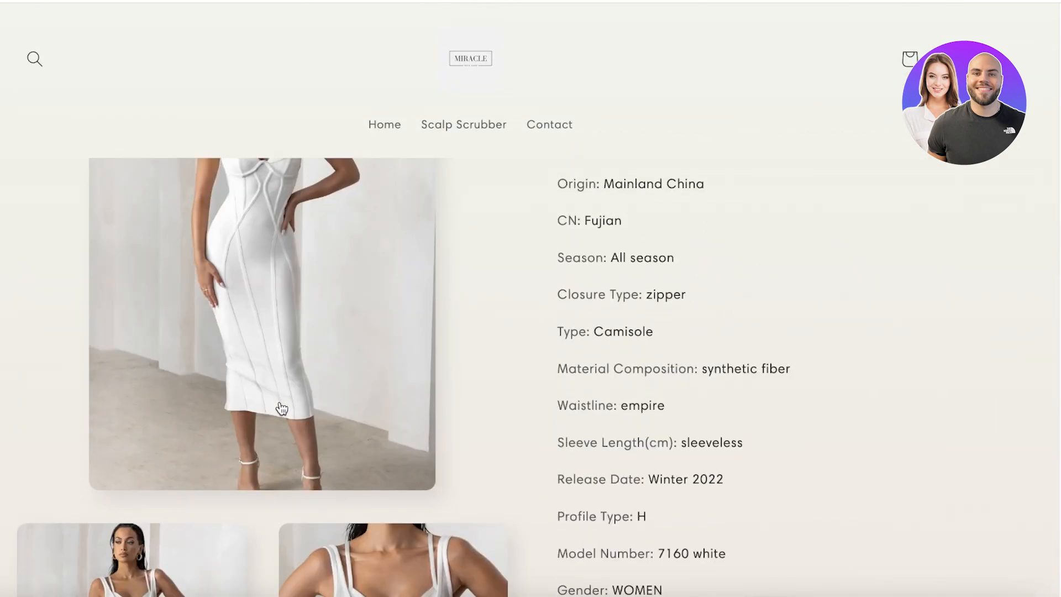